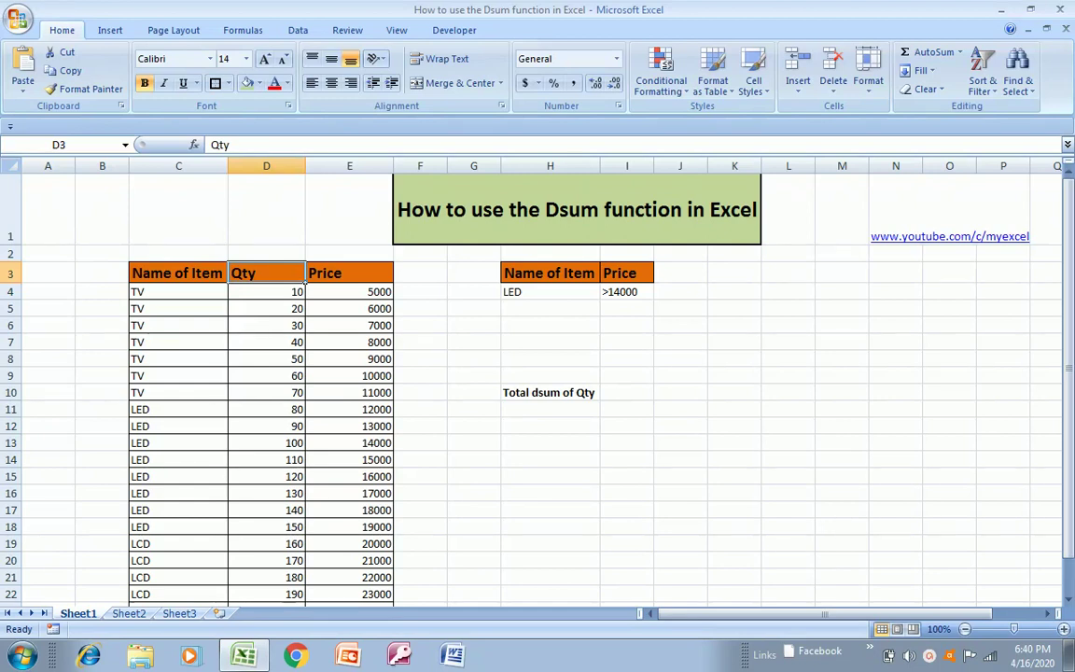
Review the item table headers, LED rows and the LED >14000 criteria in H3:I4, ending at H11
key("Down")
key("Up")
key("Right")
key("Right")
key("Up")
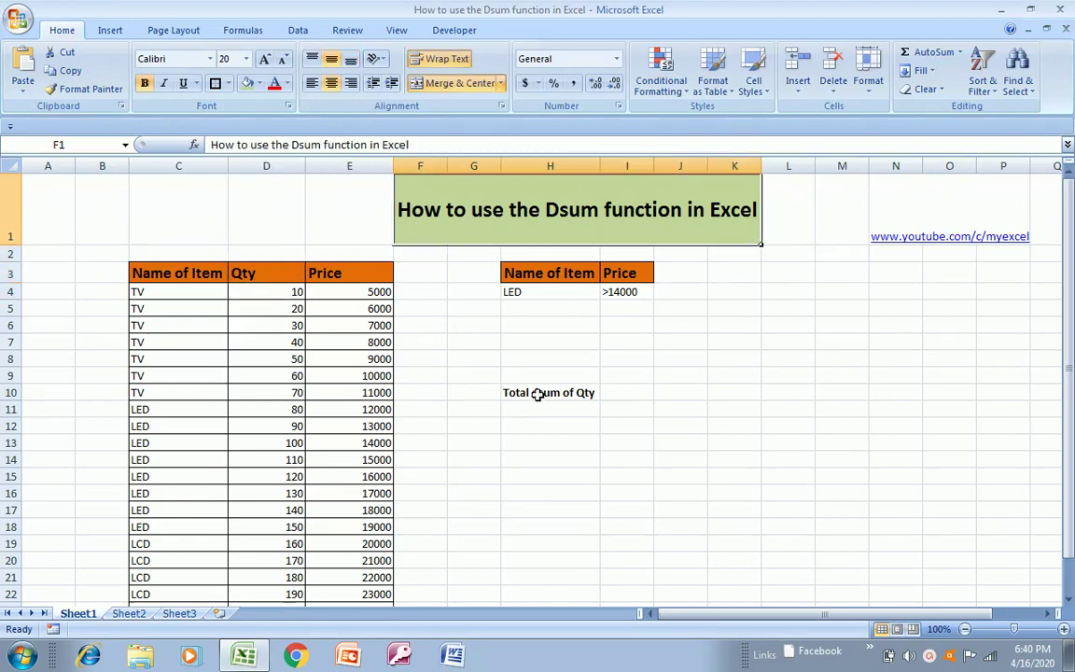
key("Down")
key("Left")
key("Left")
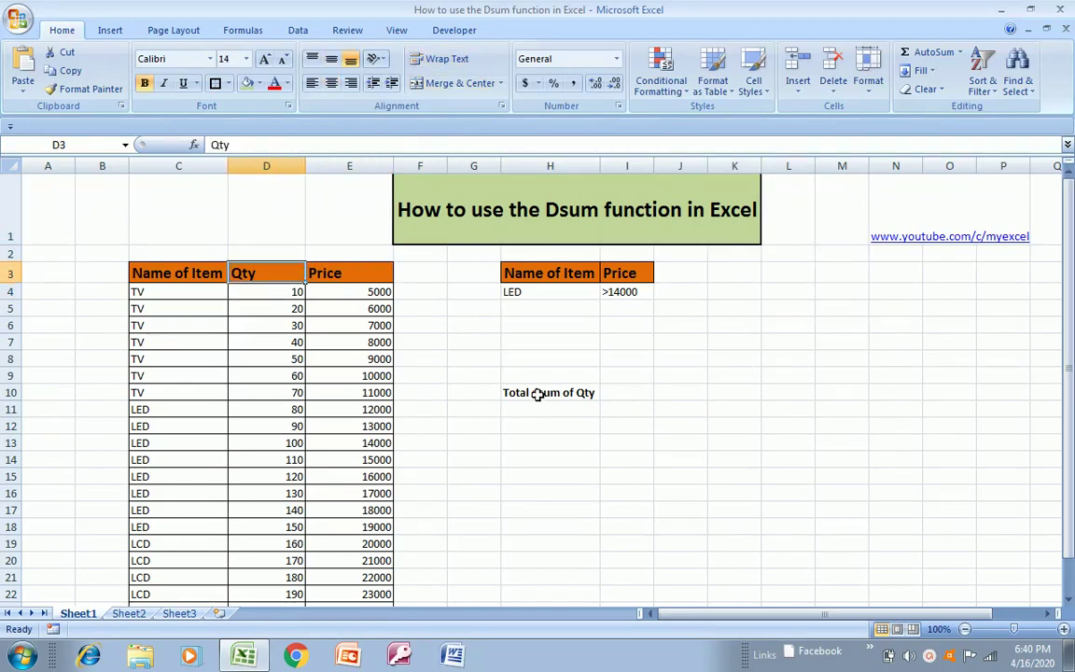
key("Left")
key("Right")
key("Left")
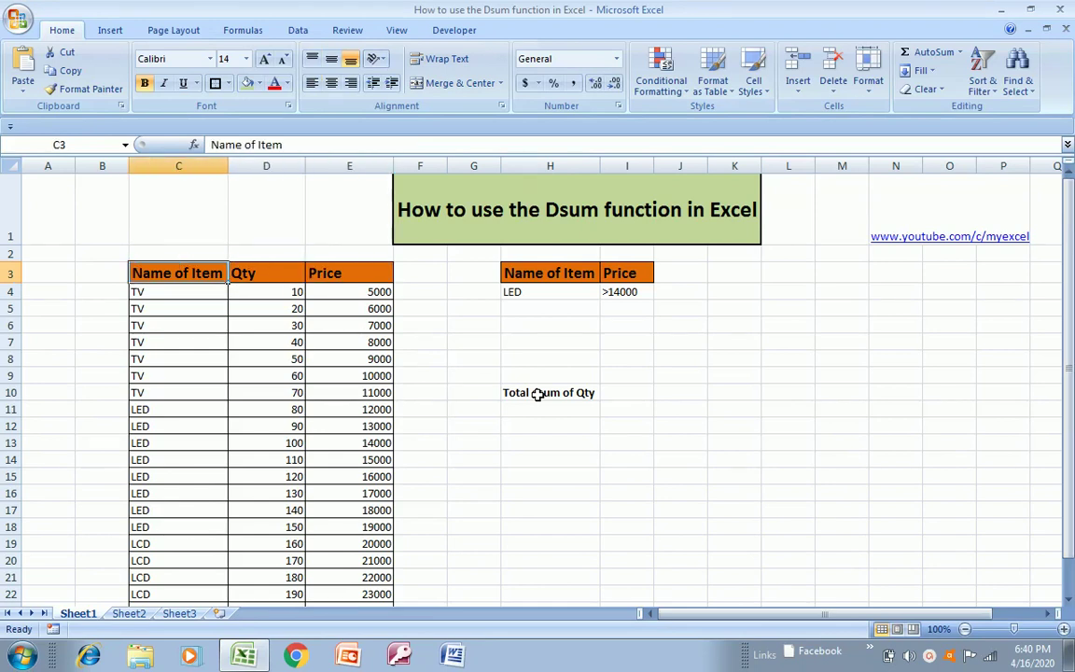
key("shift+Right")
key("Right")
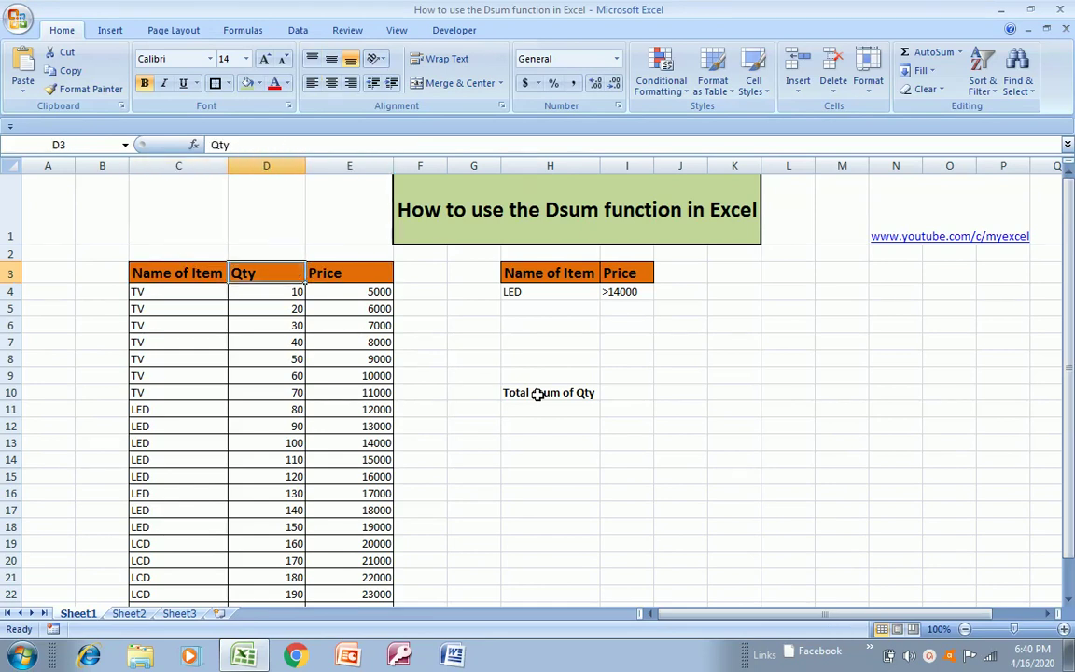
key("Left")
key("Right")
key("Right")
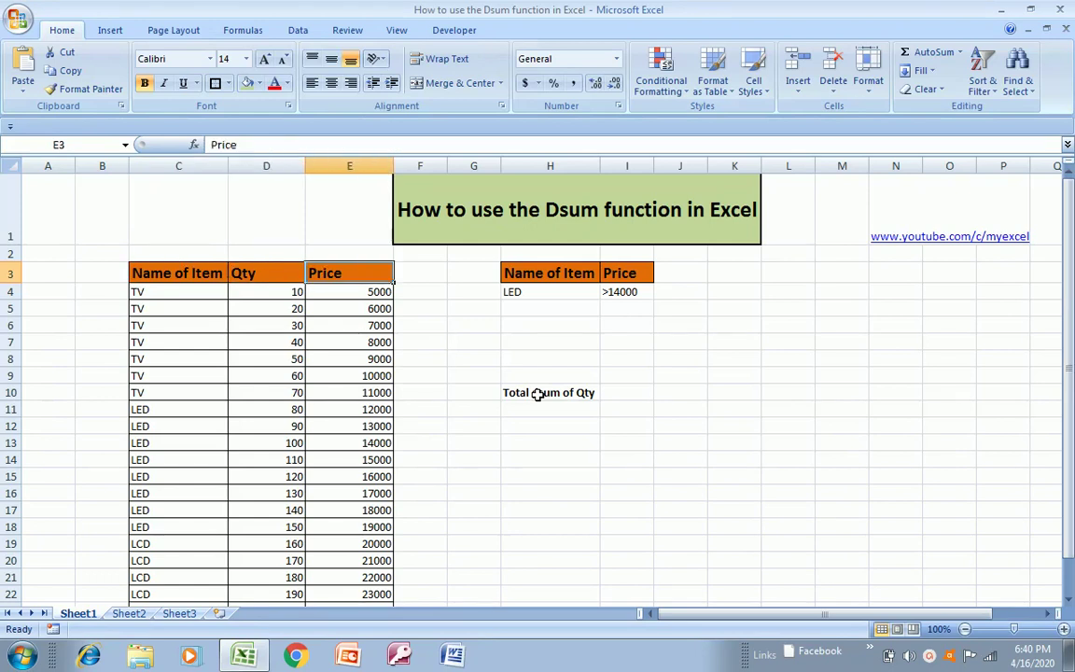
key("Right")
key("Right")
key("Right")
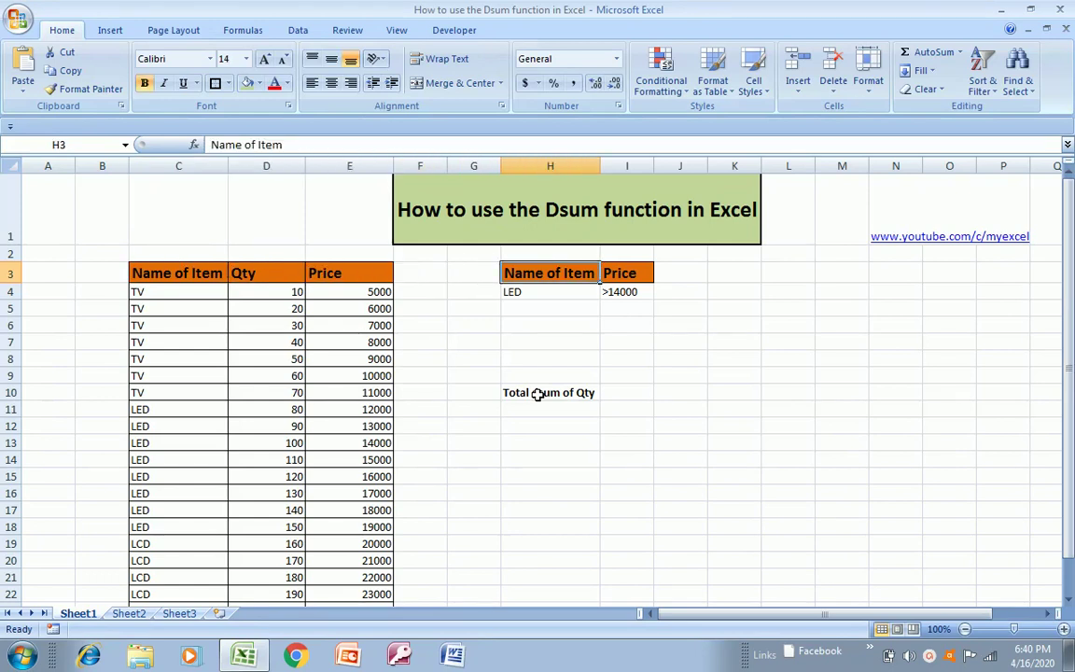
key("Left")
key("Right")
key("Right")
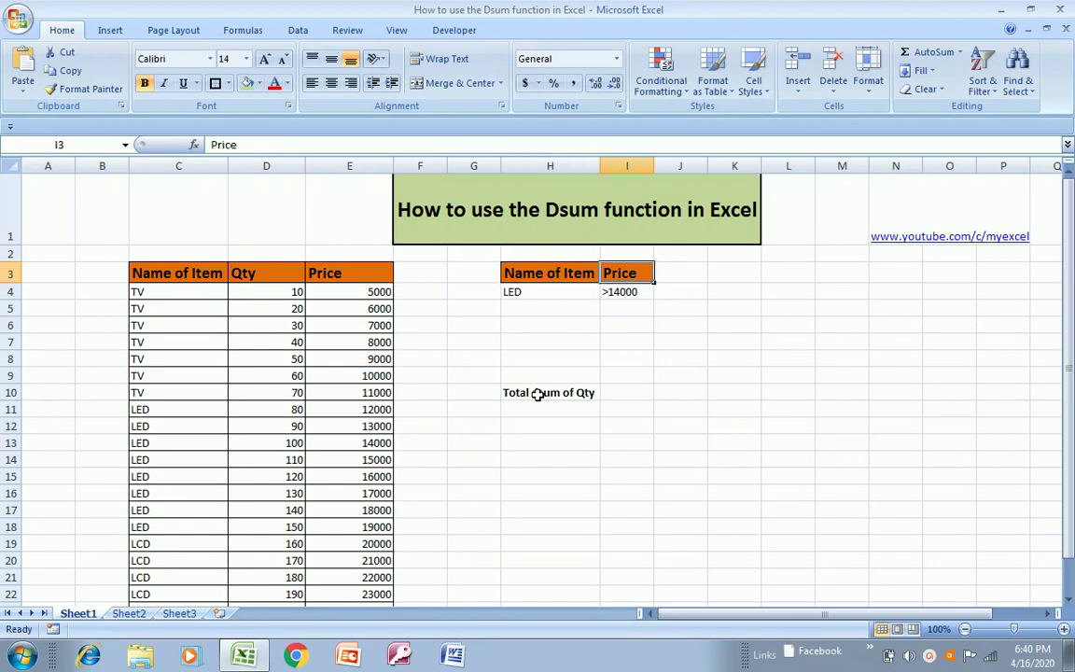
key("Left")
key("Left")
key("Down")
key("Down")
key("Up")
key("Up")
key("Right")
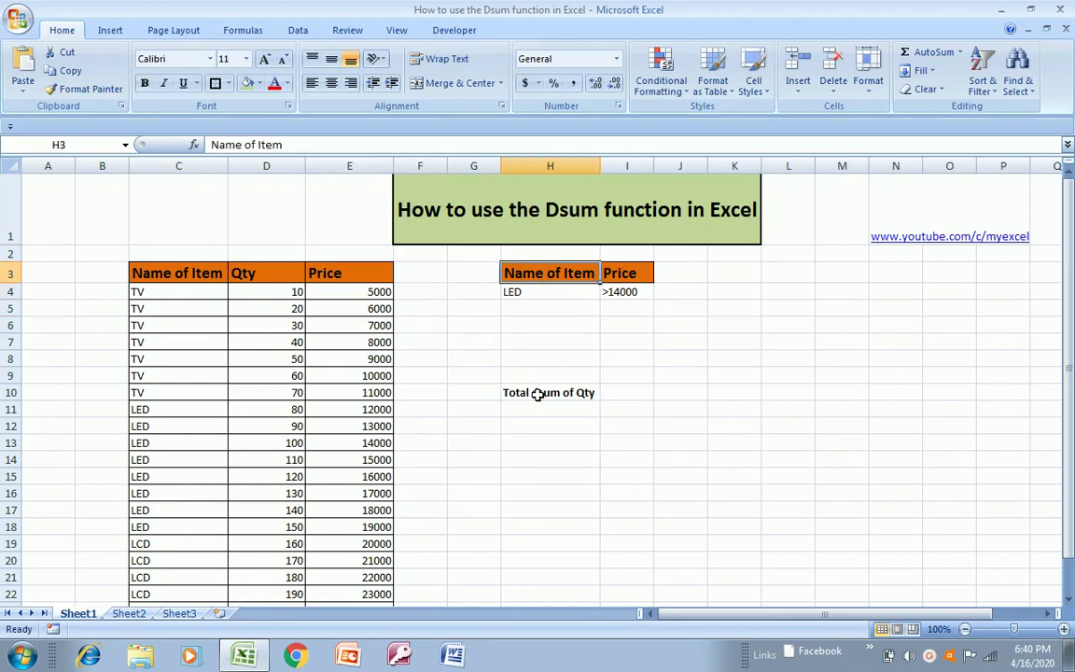
key("Down")
key("Left")
key("Left")
key("Left")
key("Left")
key("Left")
key("Down")
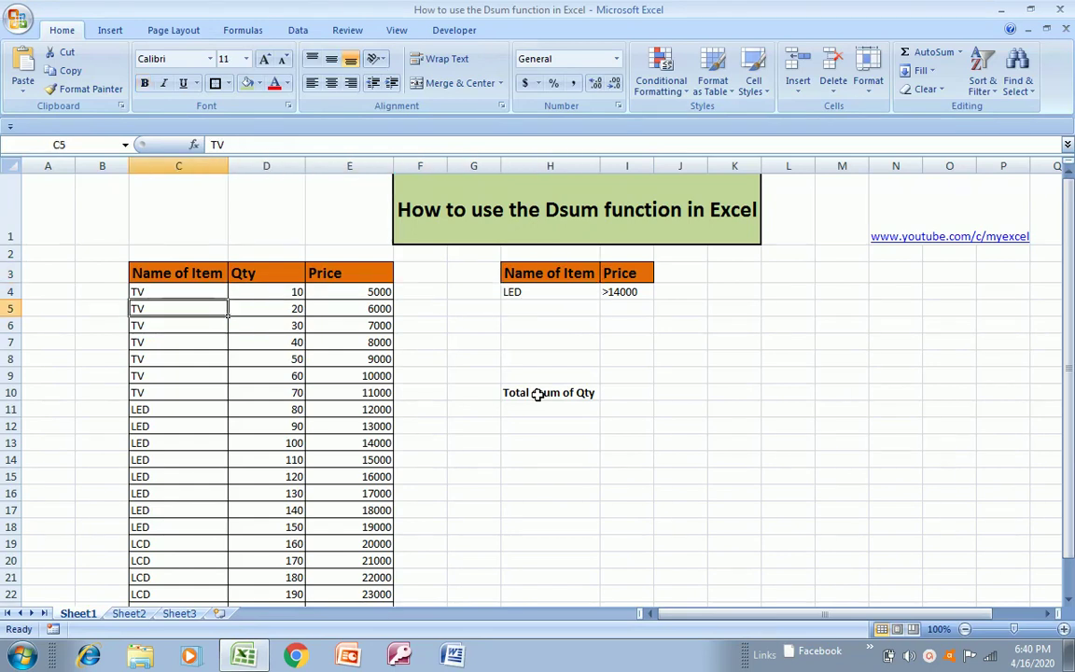
key("Down")
key("Down")
key("Down")
key("Down")
key("Down")
key("Up")
key("Up")
key("Up")
key("Up")
key("Right")
key("Right")
key("Right")
key("Right")
key("Right")
key("Right")
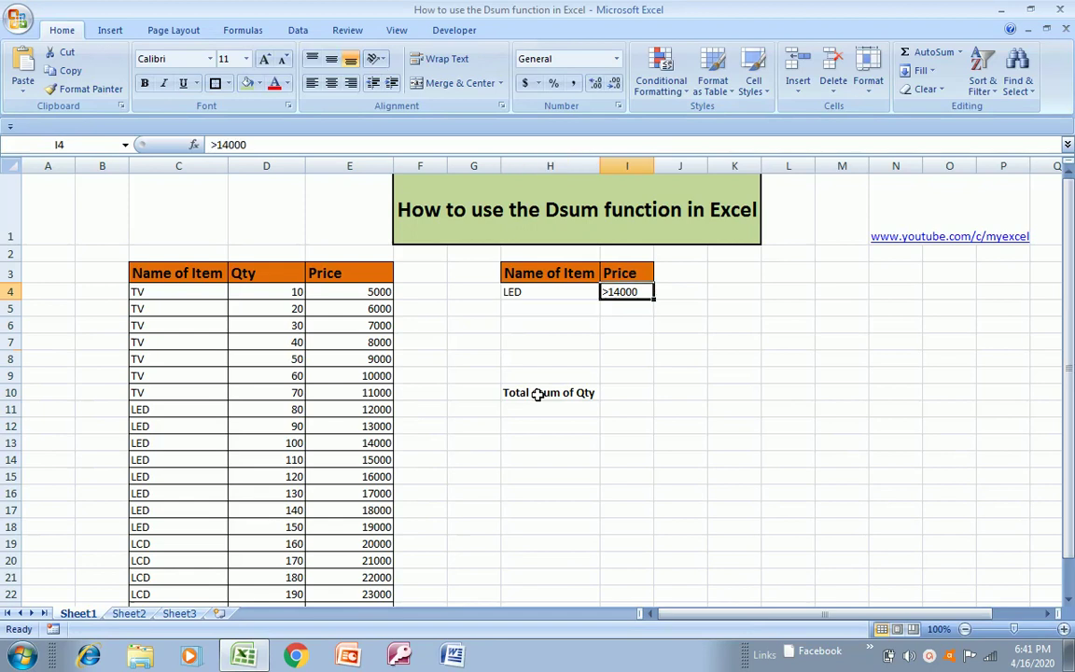
key("Left")
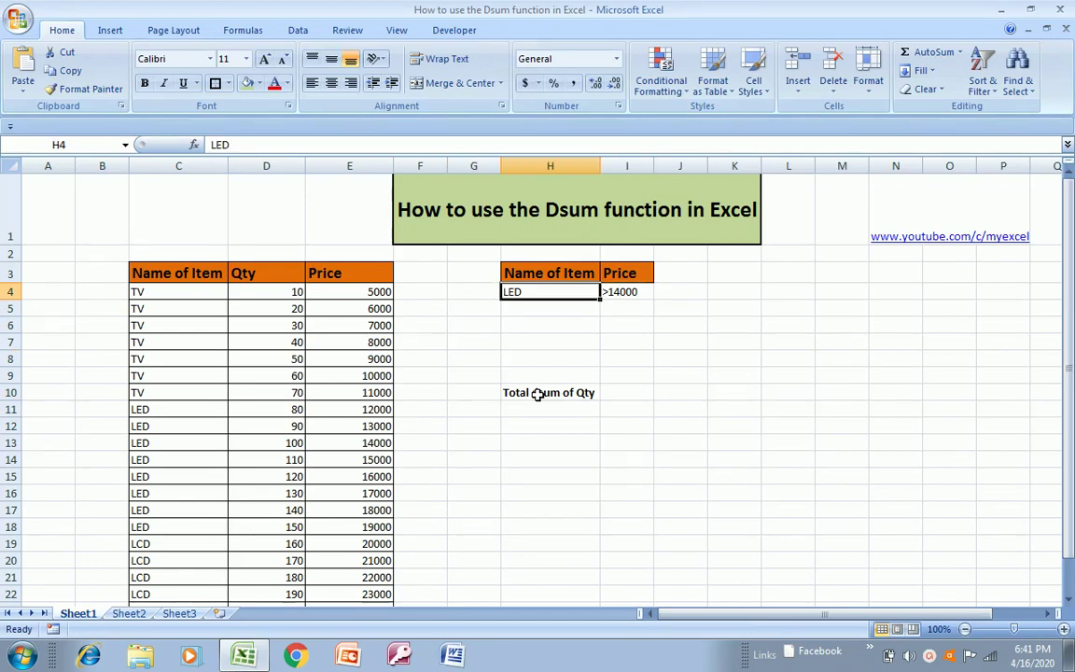
key("Down")
key("Down")
key("Down")
key("Down")
key("Down")
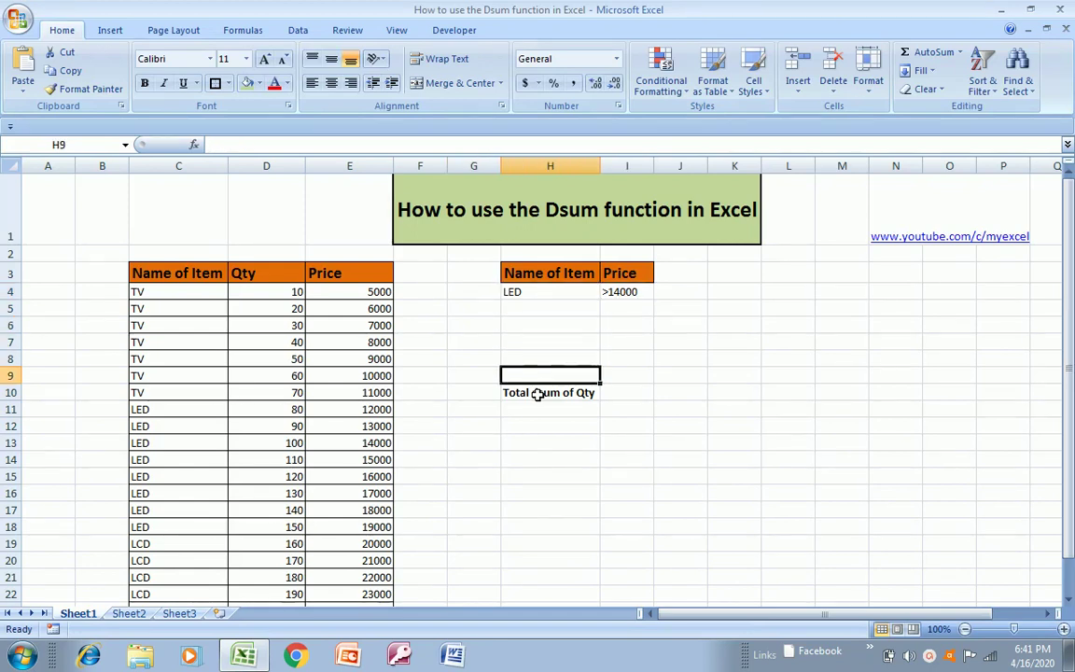
key("Down")
key("Down")
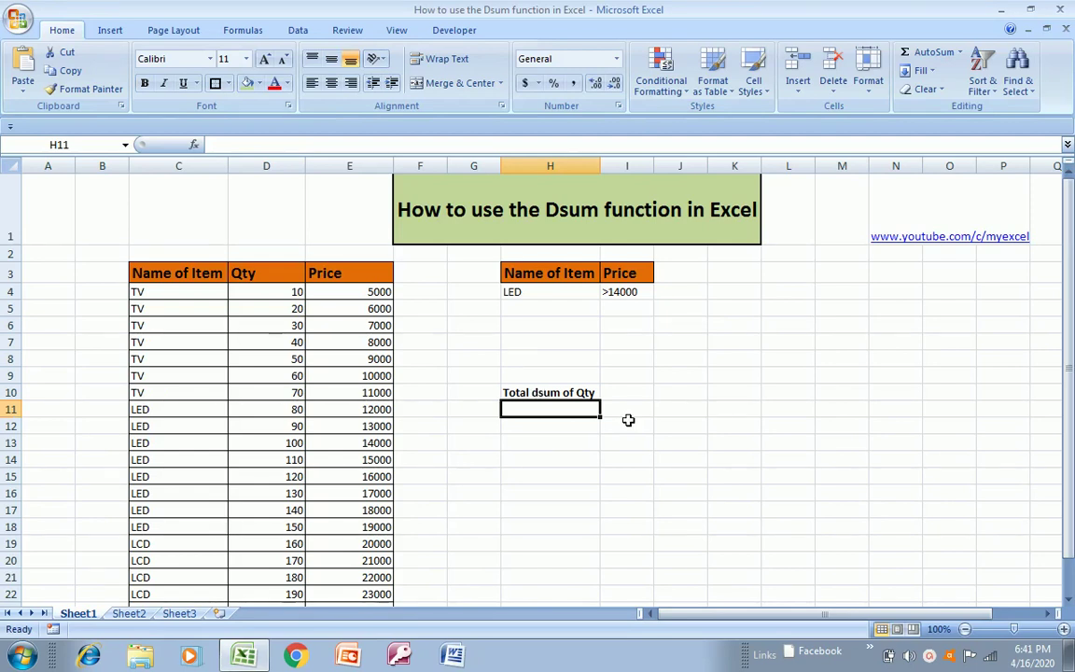
Start a DSUM formula in H11 with the item table C3:E25 as its database argument
type("=")
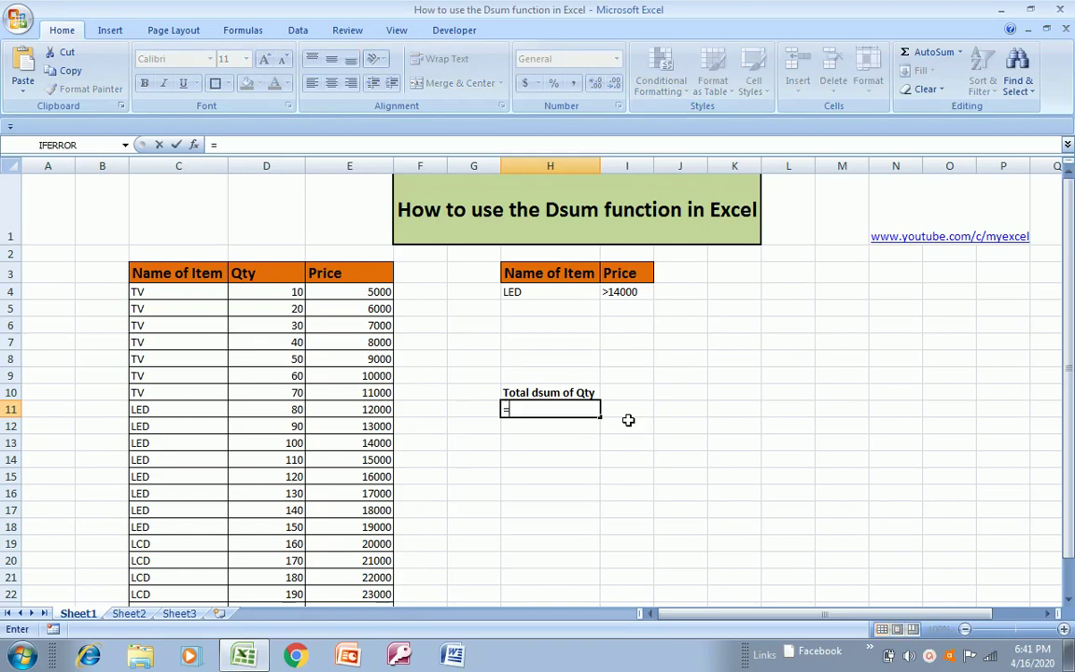
type("ds")
key("Down")
key("Down")
key("Tab")
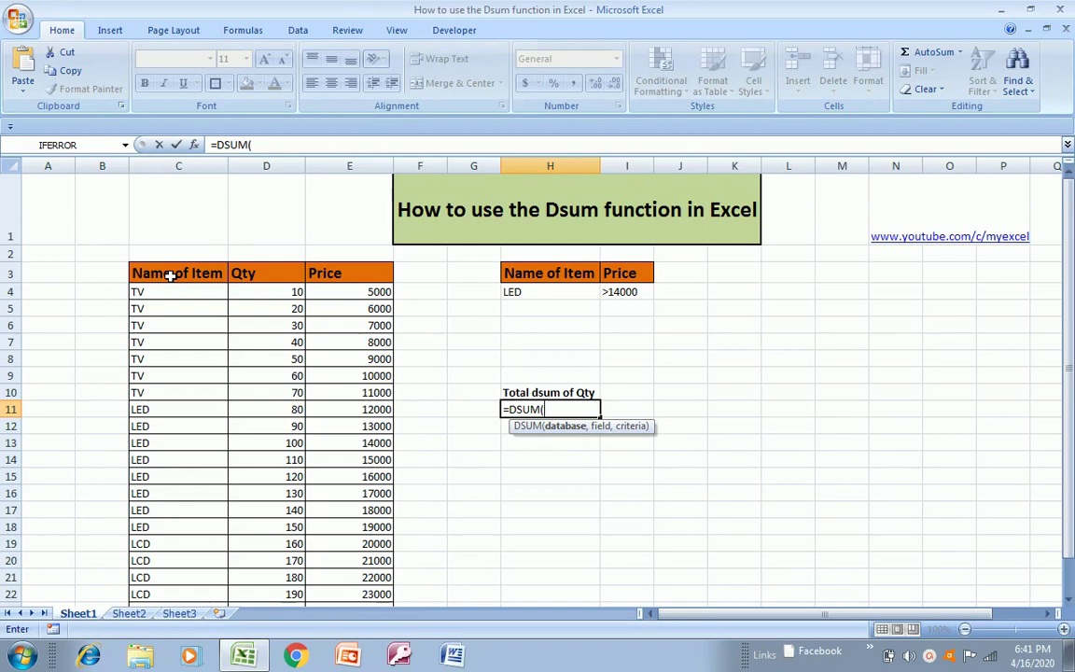
left_click(171, 275)
left_click_drag(171, 275, 387, 459)
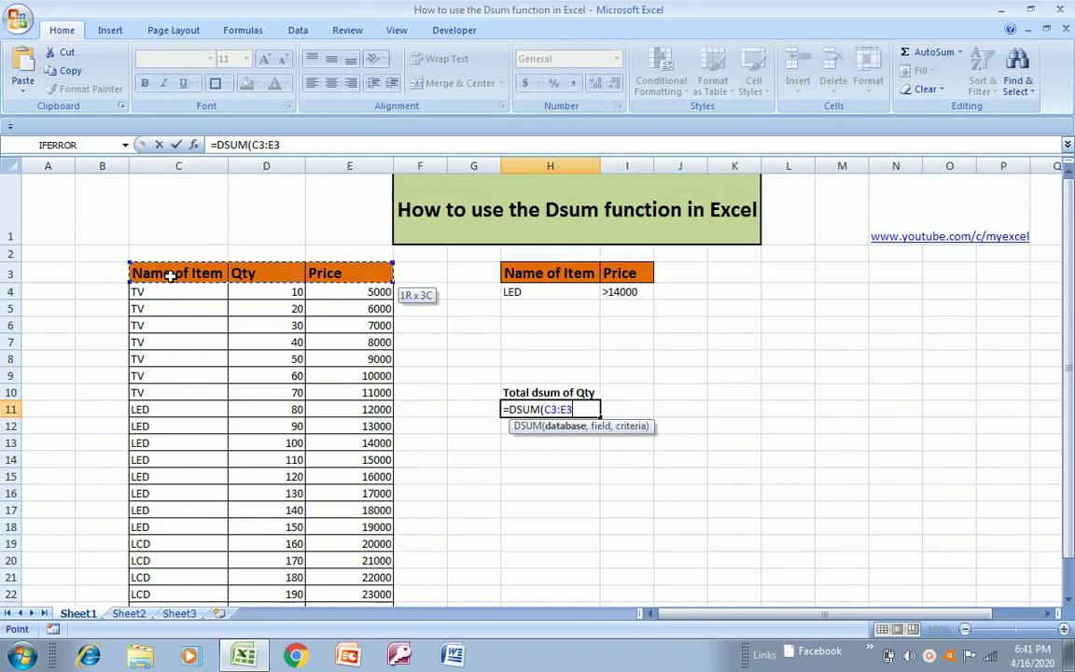
key("ctrl+shift+Down")
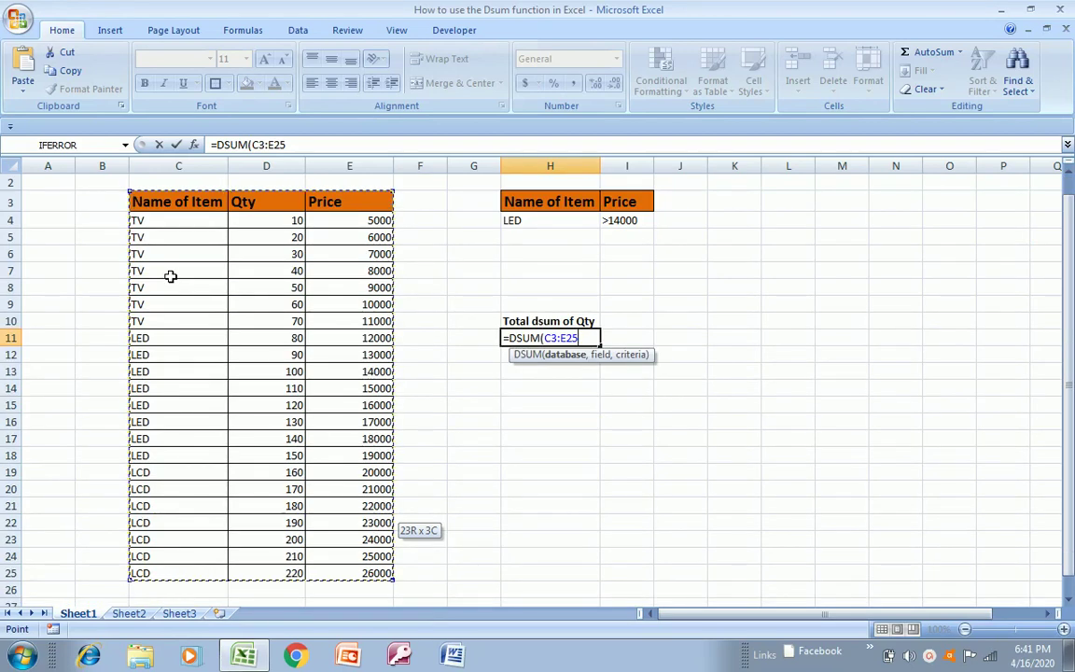
type(",")
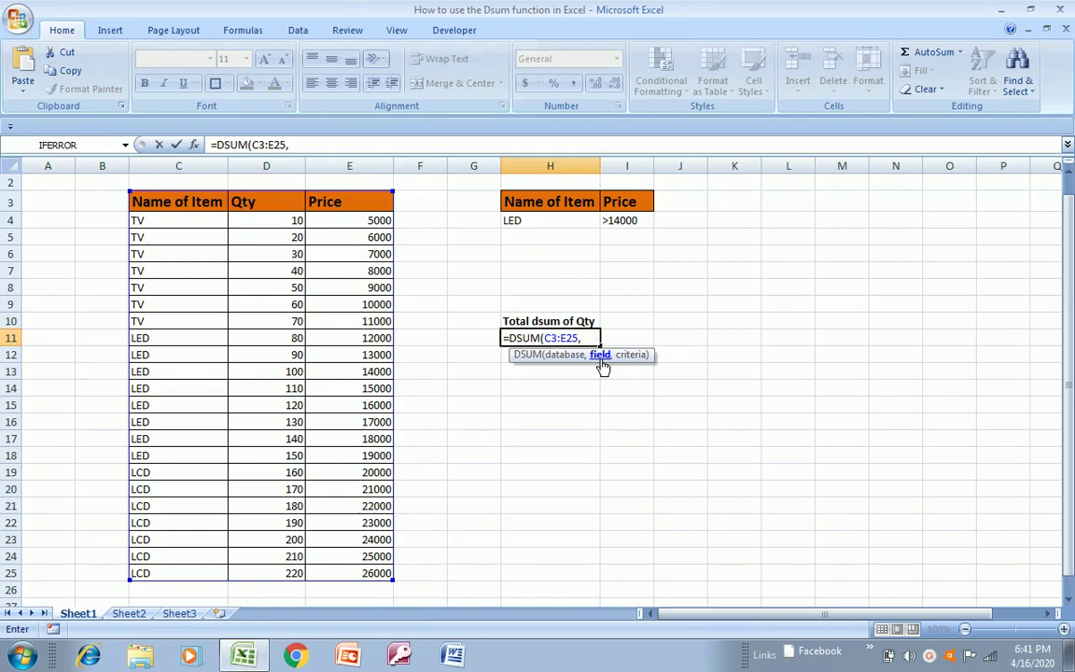
Add the Qty header D3 as the field argument, converting it to the text "Qty"
left_click(266, 206)
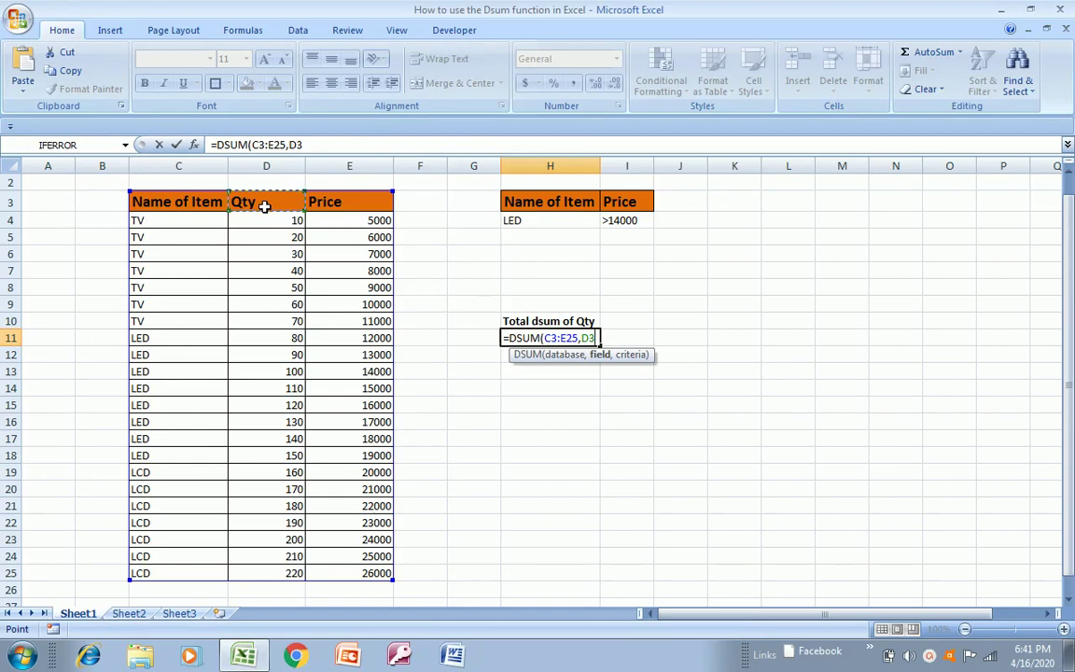
key("Return")
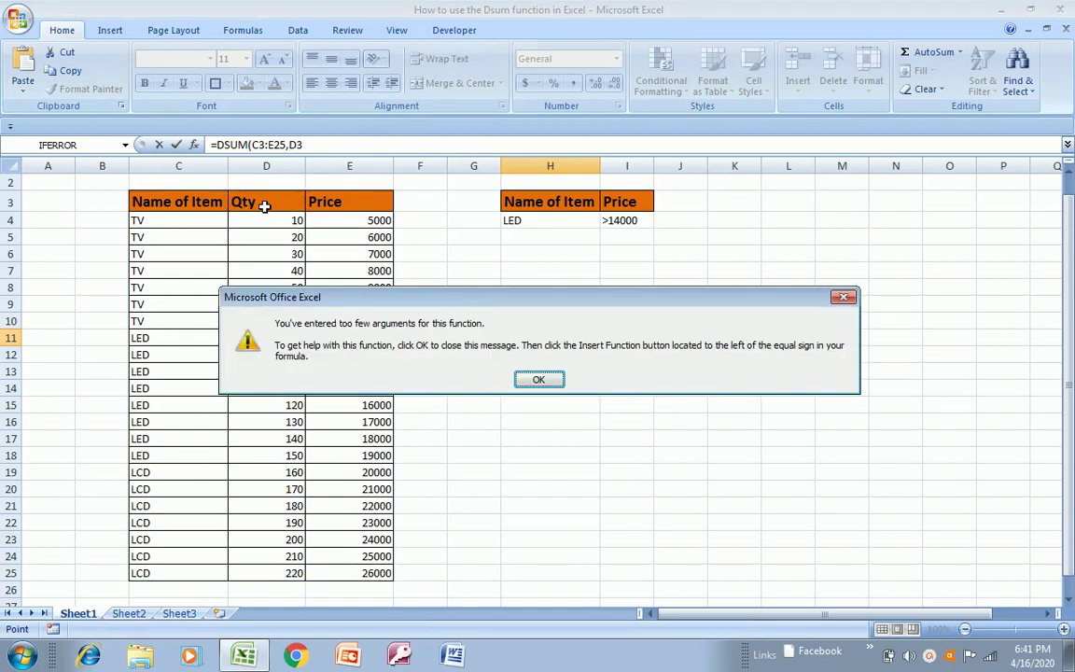
key("Return")
key("F9")
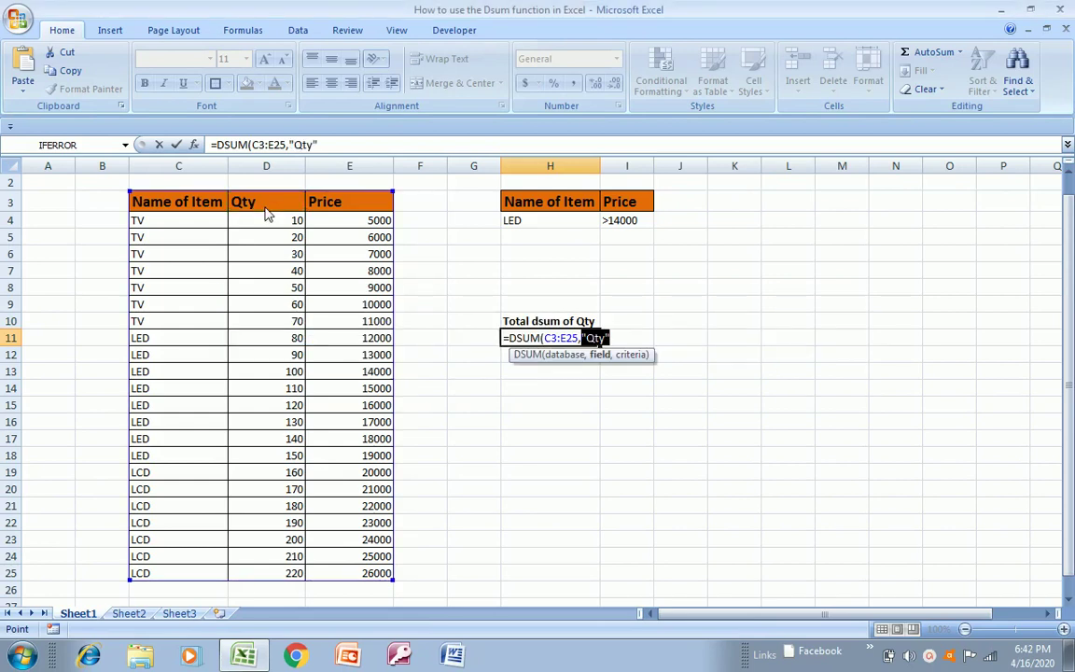
Complete the formula as =DSUM(C3:E25,"Qty",H3:I4), which returns 650 in H11
left_click(629, 336)
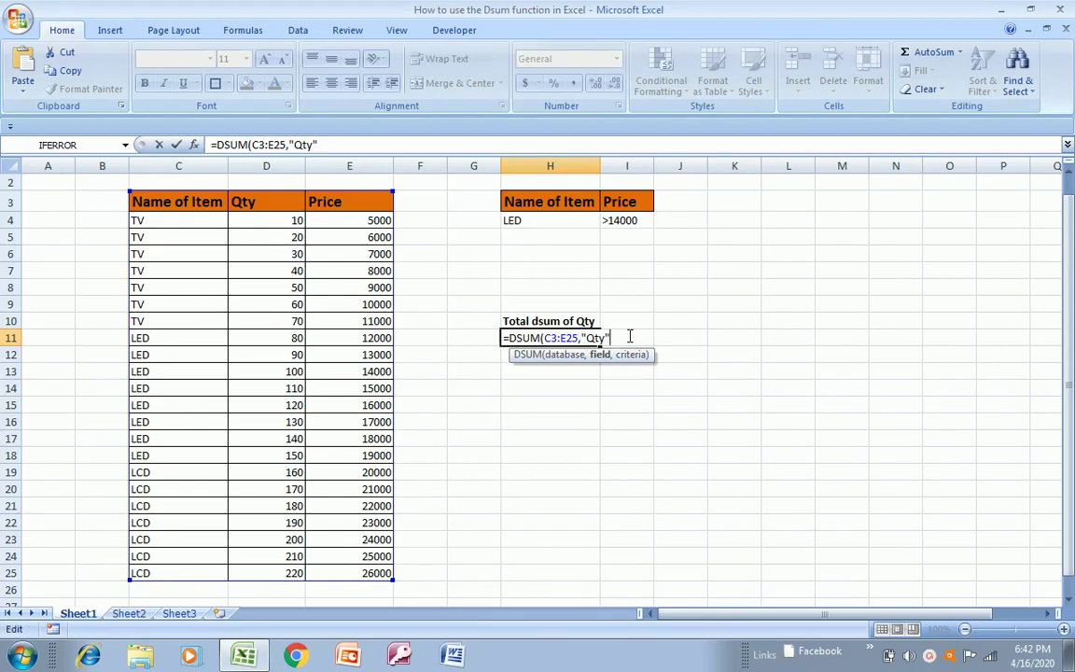
type(",")
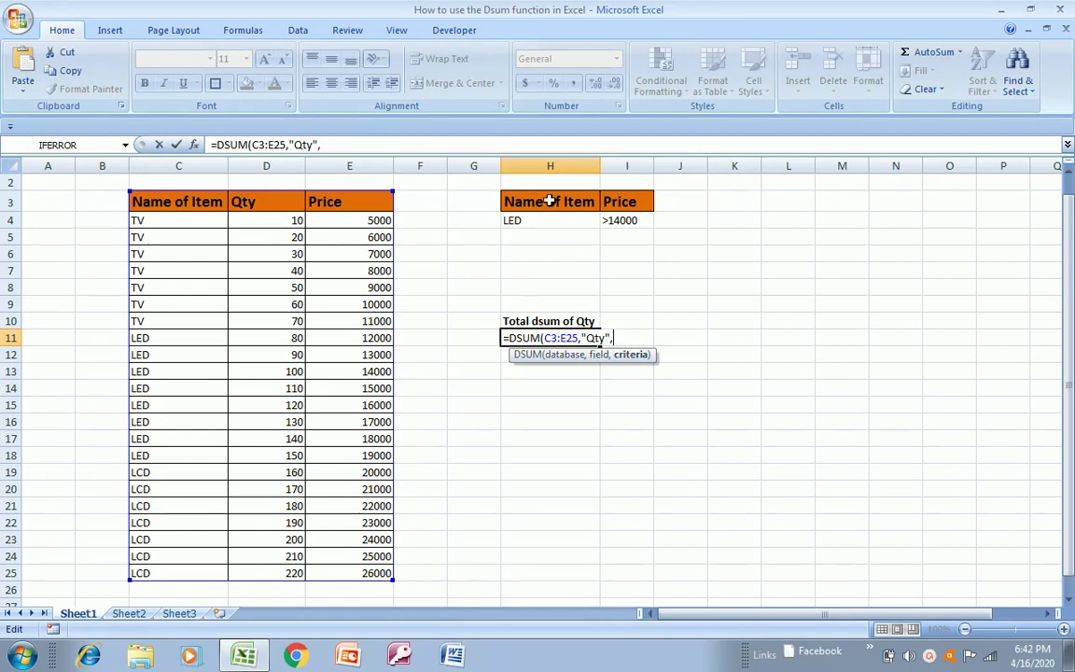
left_click(550, 201)
key("shift+Right")
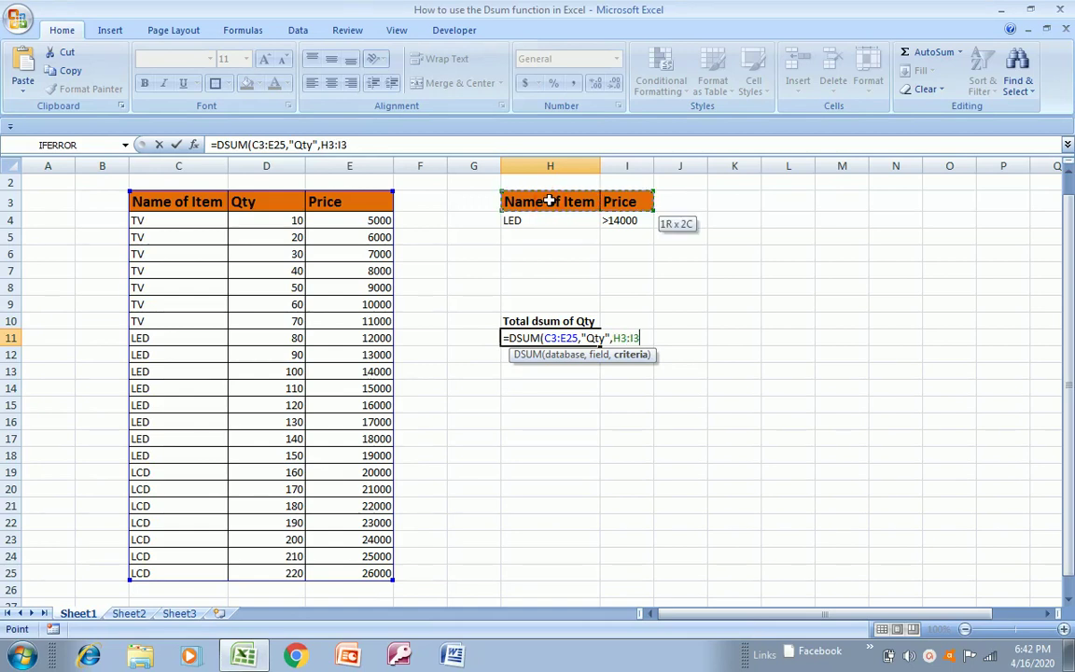
key("shift+Down")
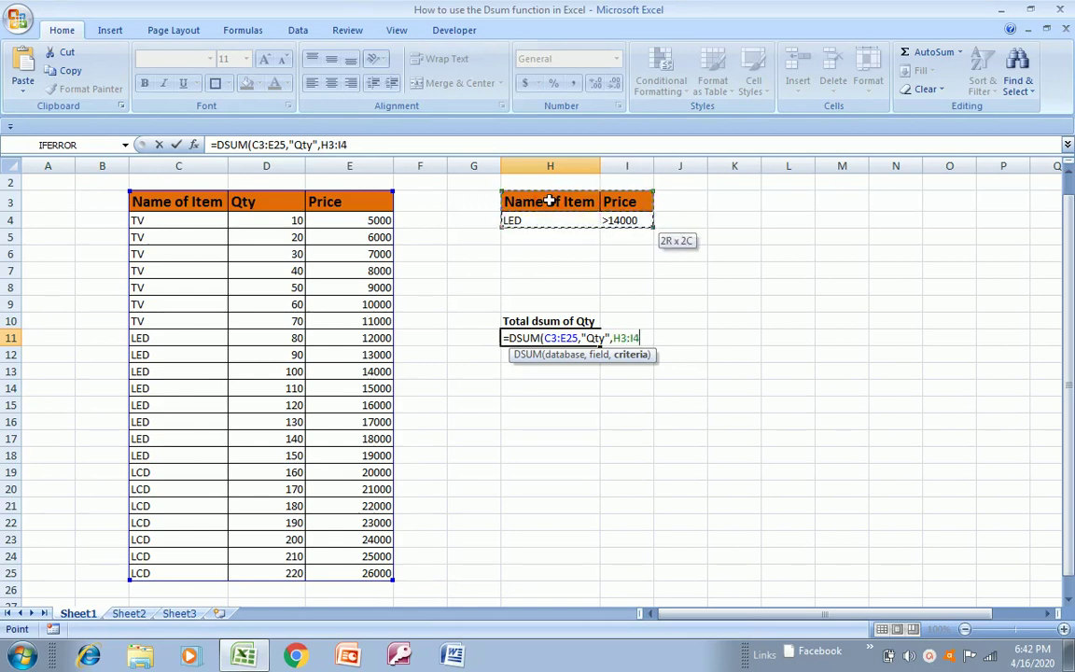
key("Return")
key("Up")
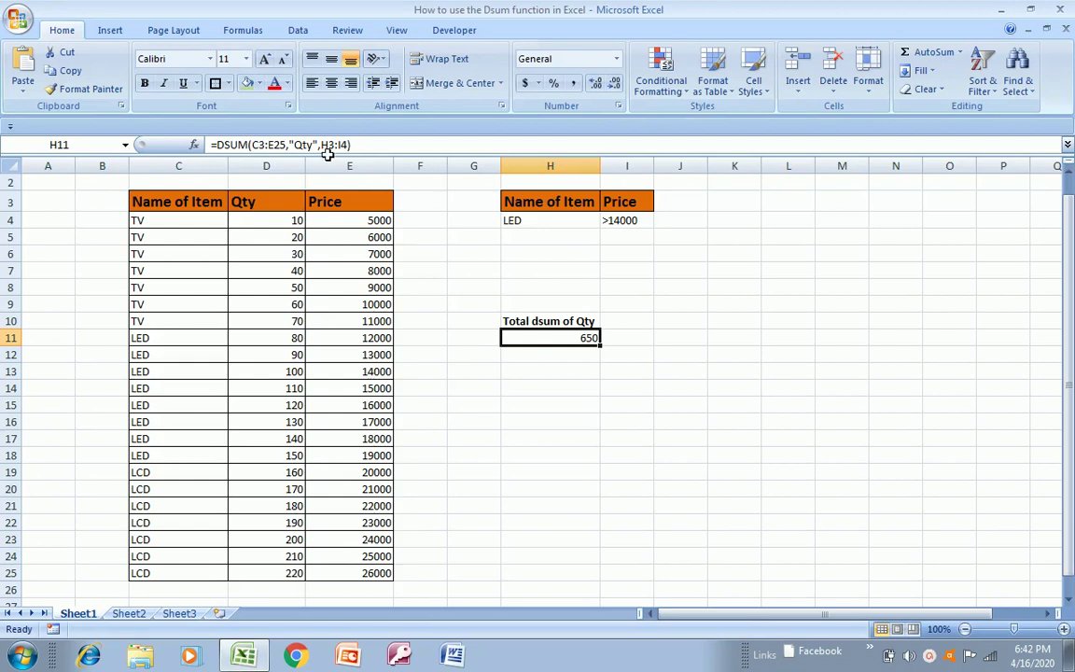
Make the 650 total in H11 centred and bold
left_click(331, 84)
left_click(145, 83)
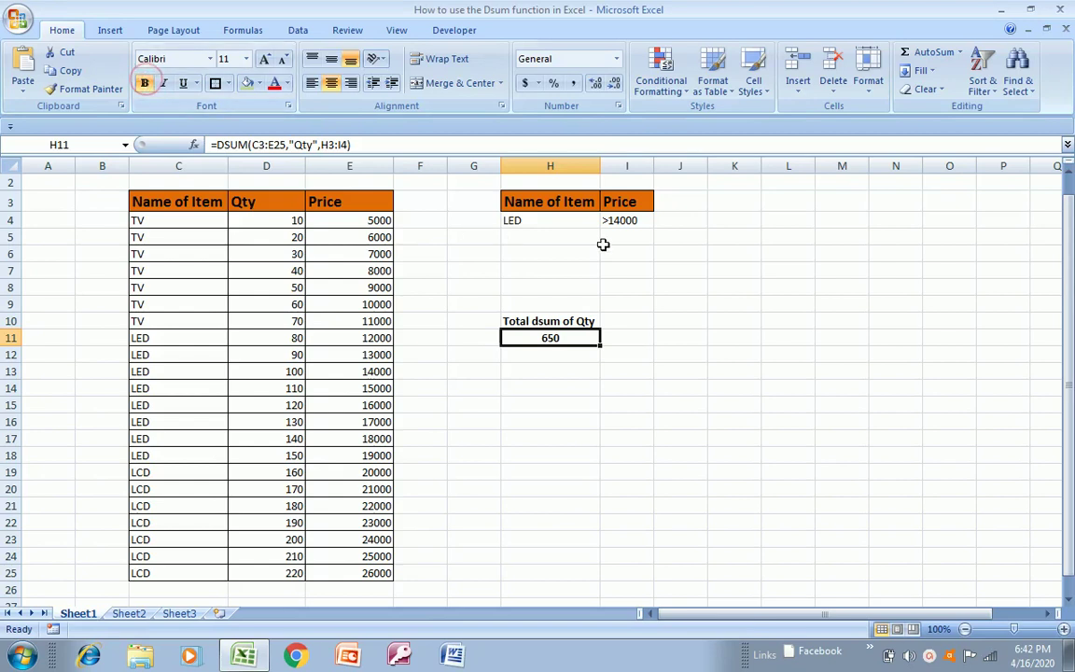
left_click(629, 224)
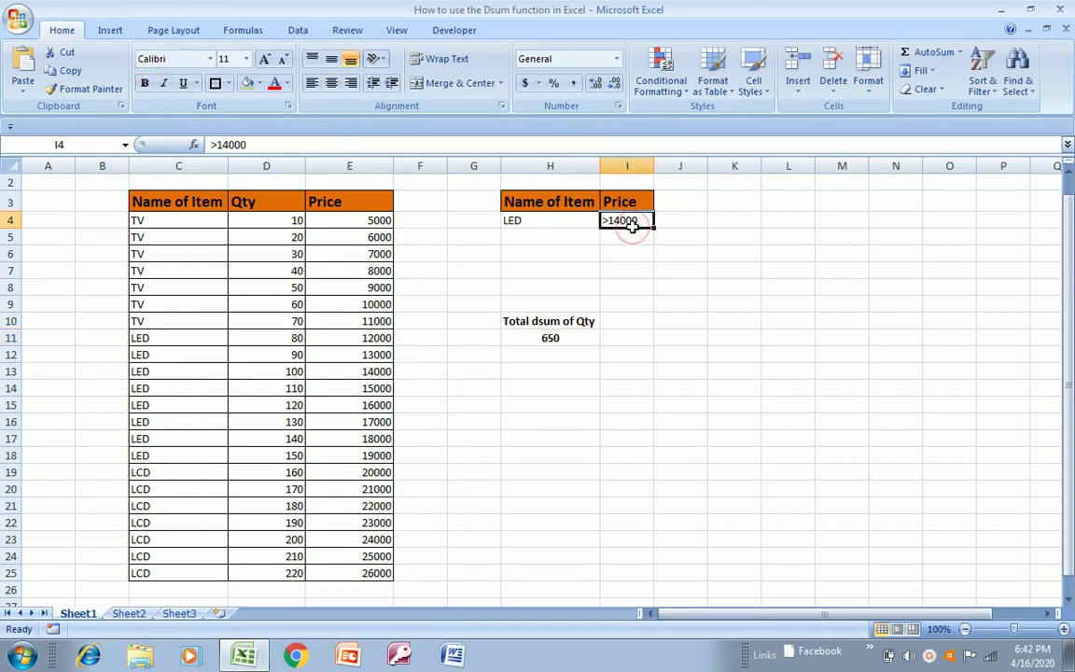
key("Left")
key("Right")
Check the LED price of 14000 in E13 against the >14000 criterion
key("Down")
key("Down")
key("Left")
key("Down")
key("Down")
key("Down")
key("Down")
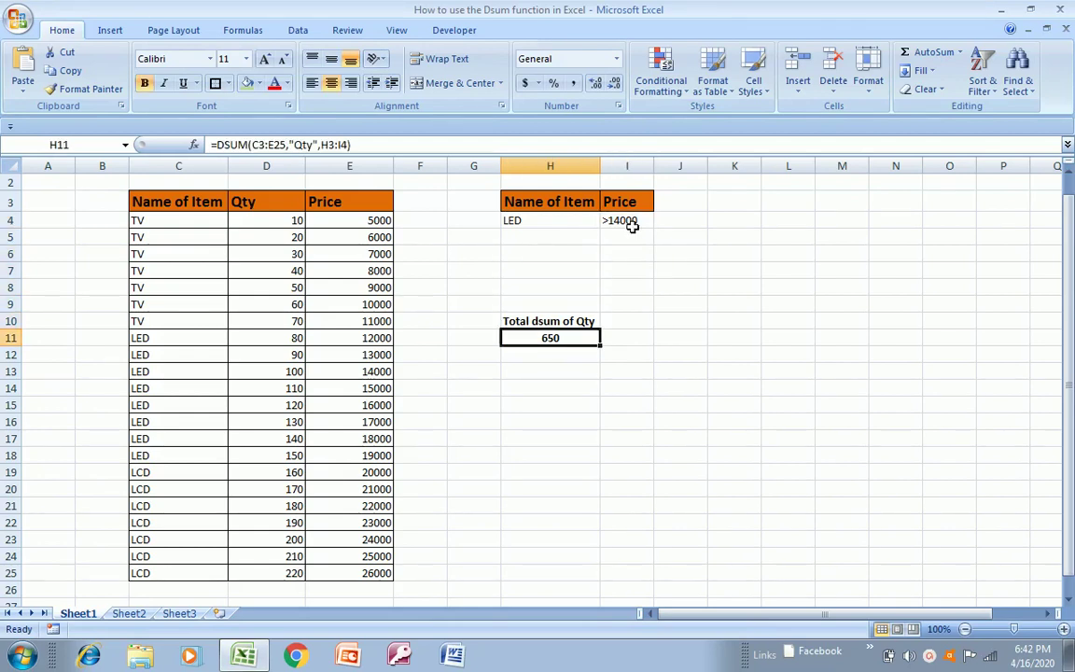
key("Left")
key("Left")
key("Left")
key("Down")
key("Down")
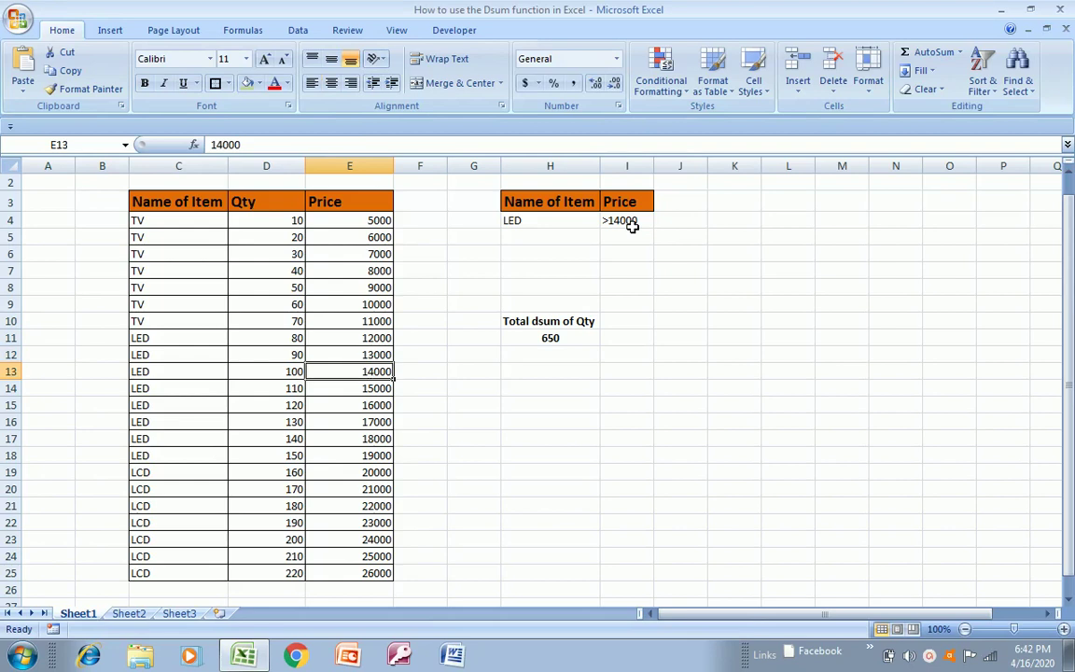
key("Down")
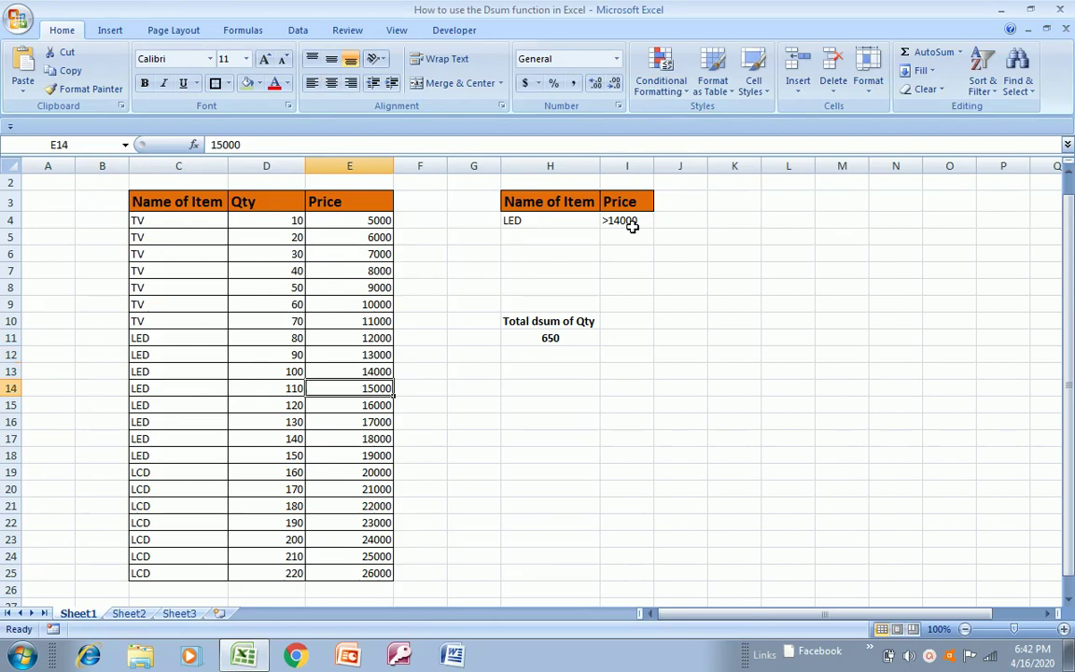
Fill the LED rows C14:E18 with Orange, Accent 6, Darker 25%
key("Left")
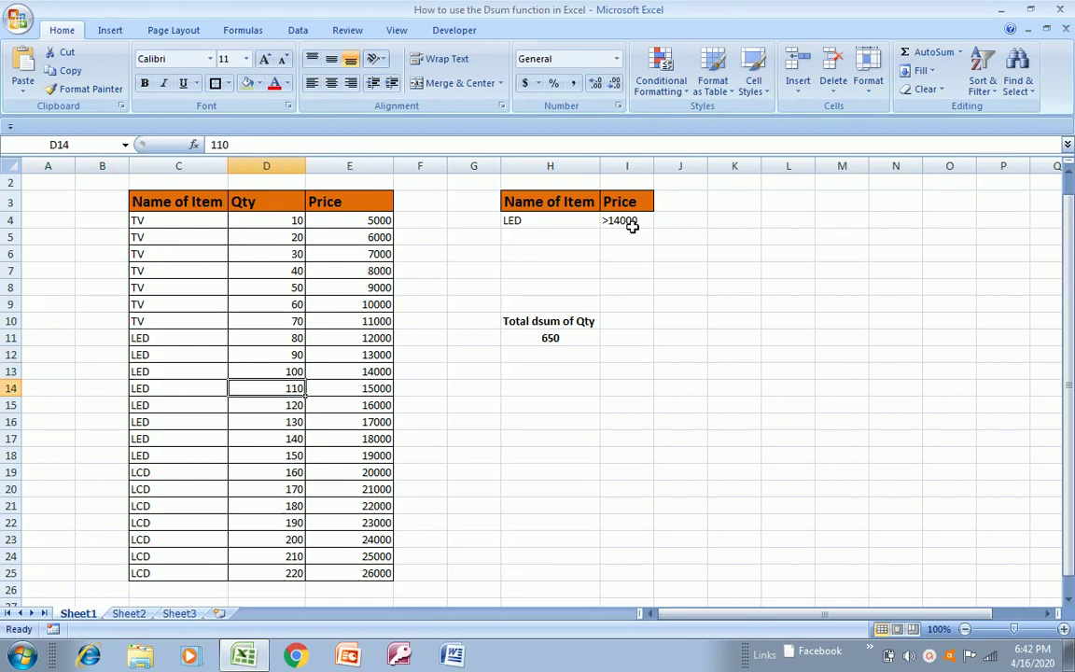
key("Right")
key("Left")
key("Left")
key("shift+Down")
key("shift+Down")
key("shift+Down")
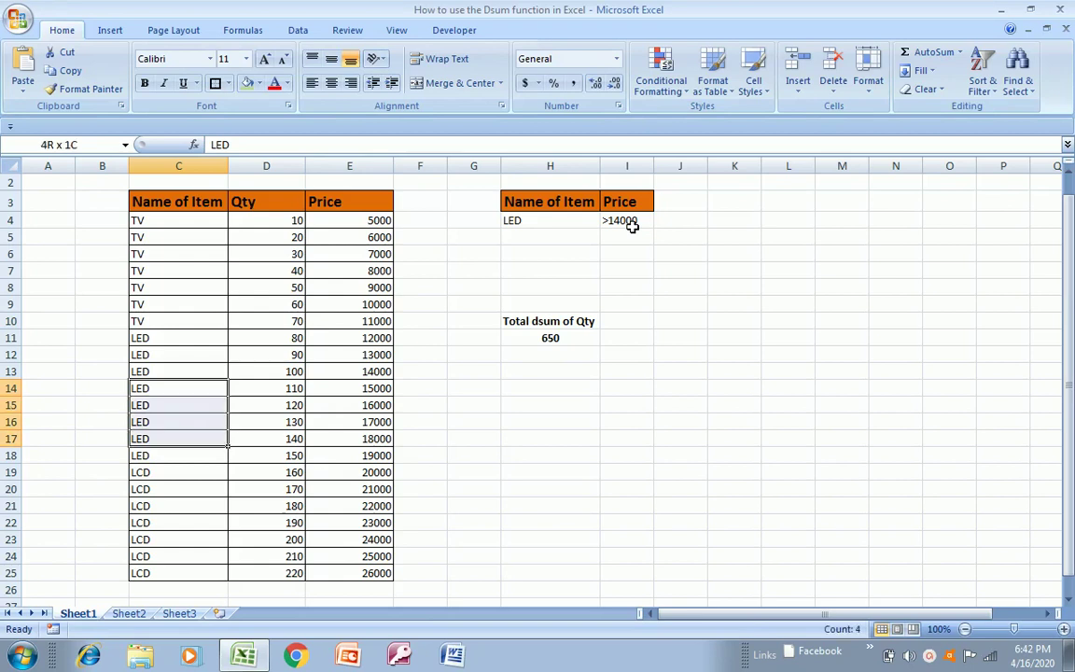
key("shift+Down")
key("shift+Right")
key("shift+Right")
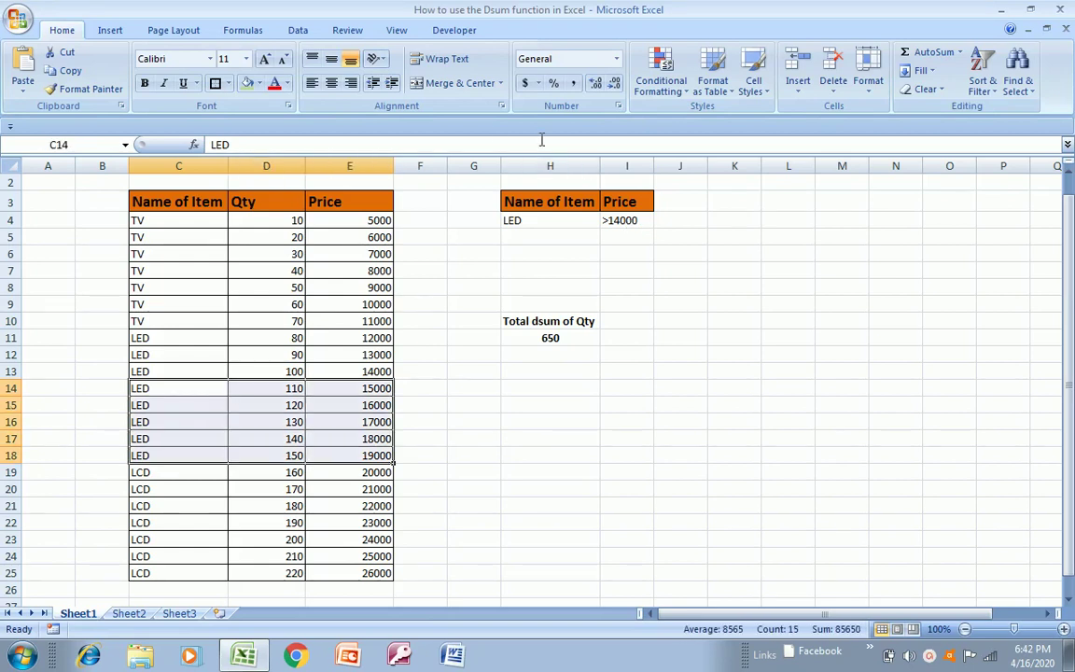
left_click(258, 84)
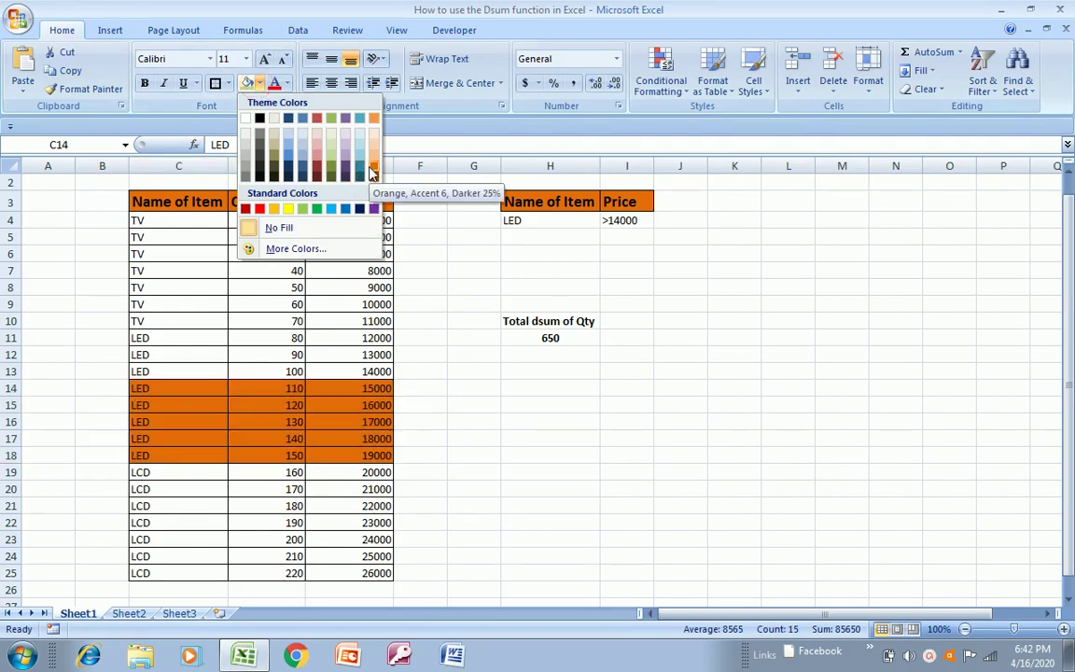
left_click(370, 171)
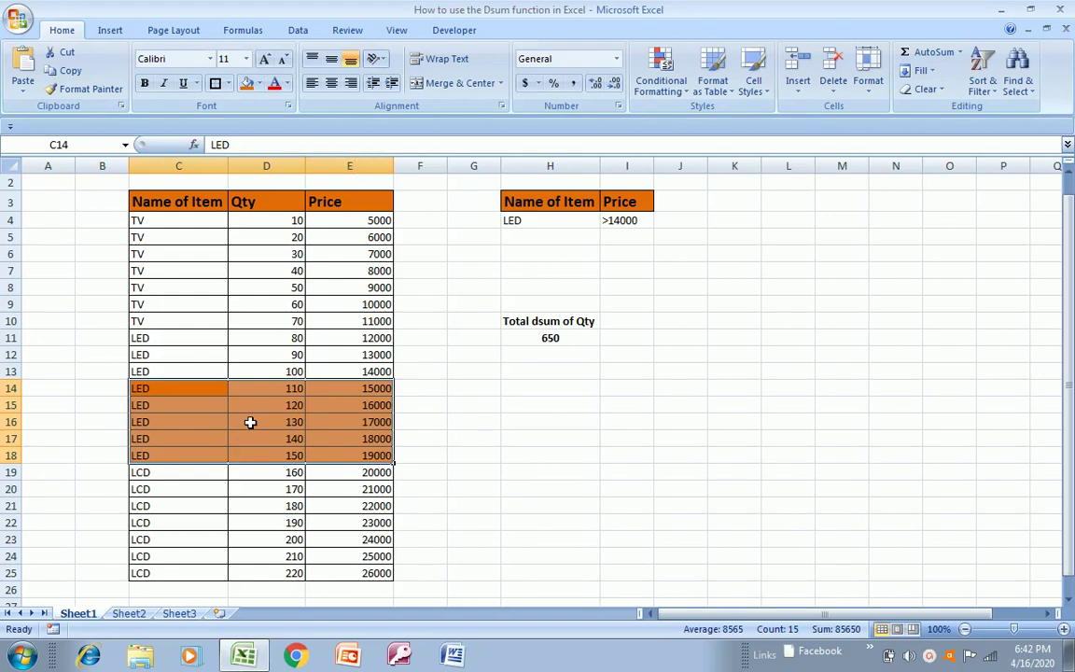
Select the Qty values D14:D18 to confirm they sum to 650
left_click(284, 398)
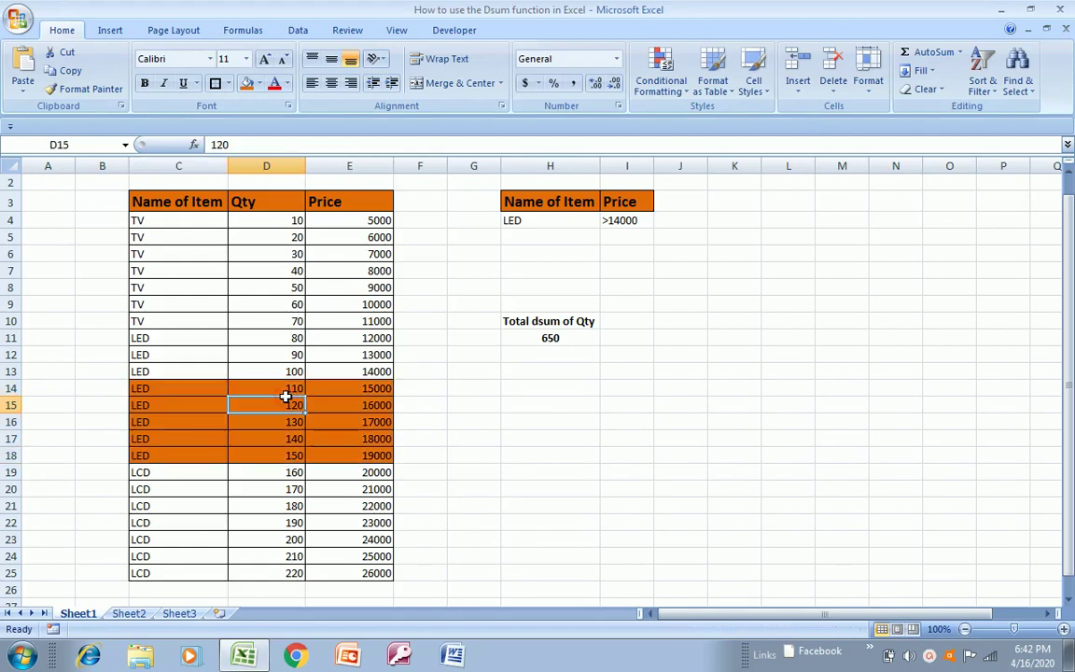
left_click(286, 395)
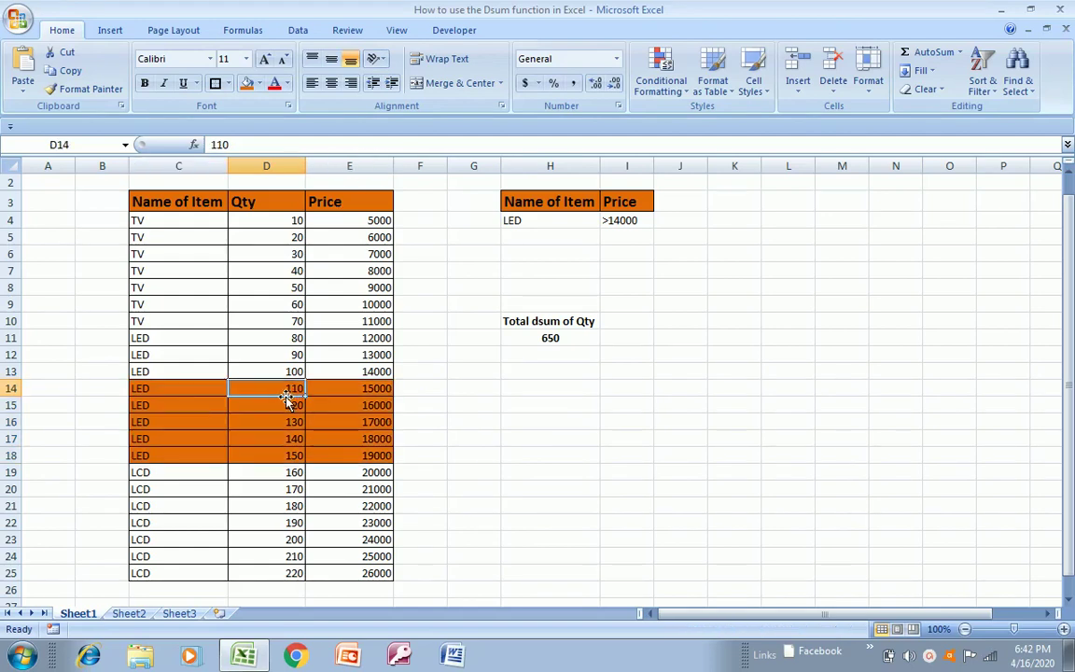
key("shift+Down")
key("shift+Down")
key("shift+Down")
key("shift+Down")
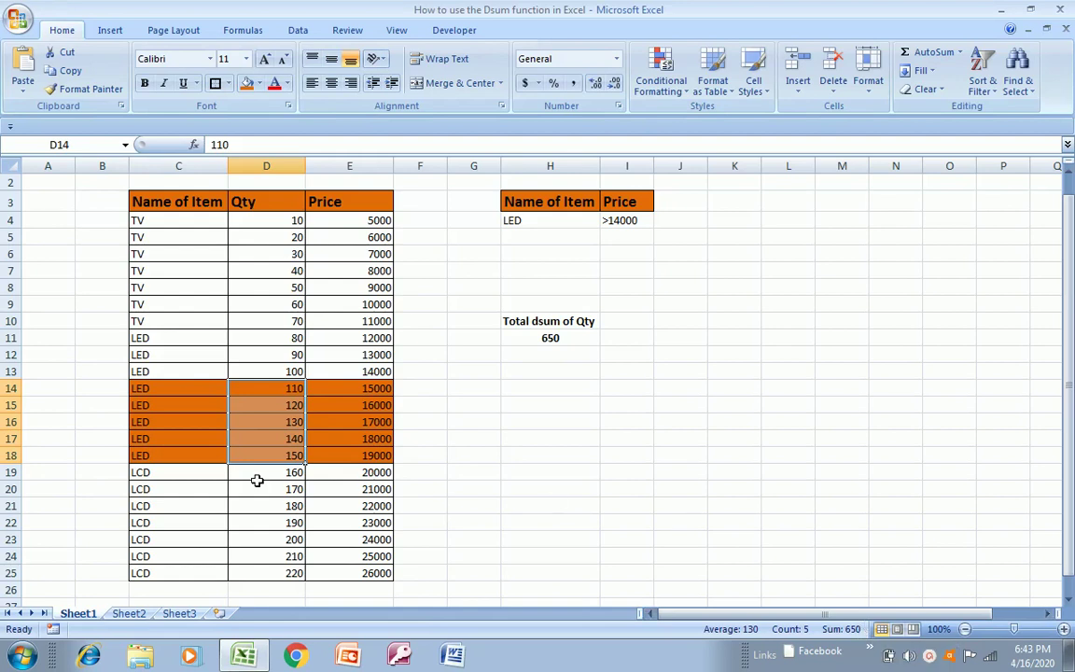
Replace LED with LCD in criteria cell H4, recalculating the DSUM total to 1330
left_click(146, 476)
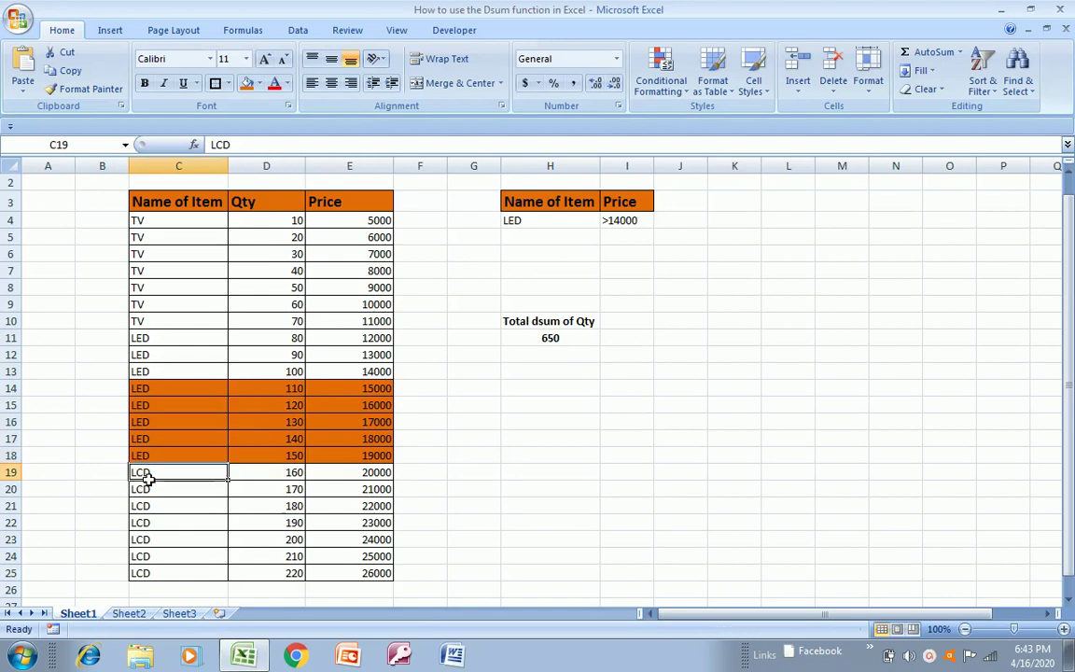
left_click(542, 227)
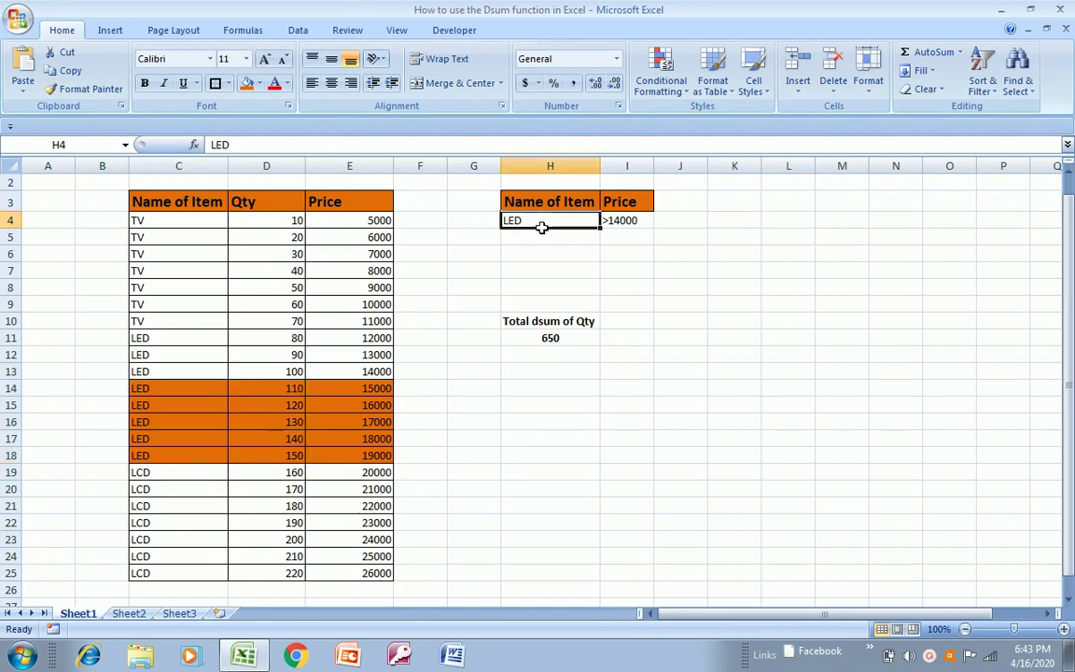
type("L")
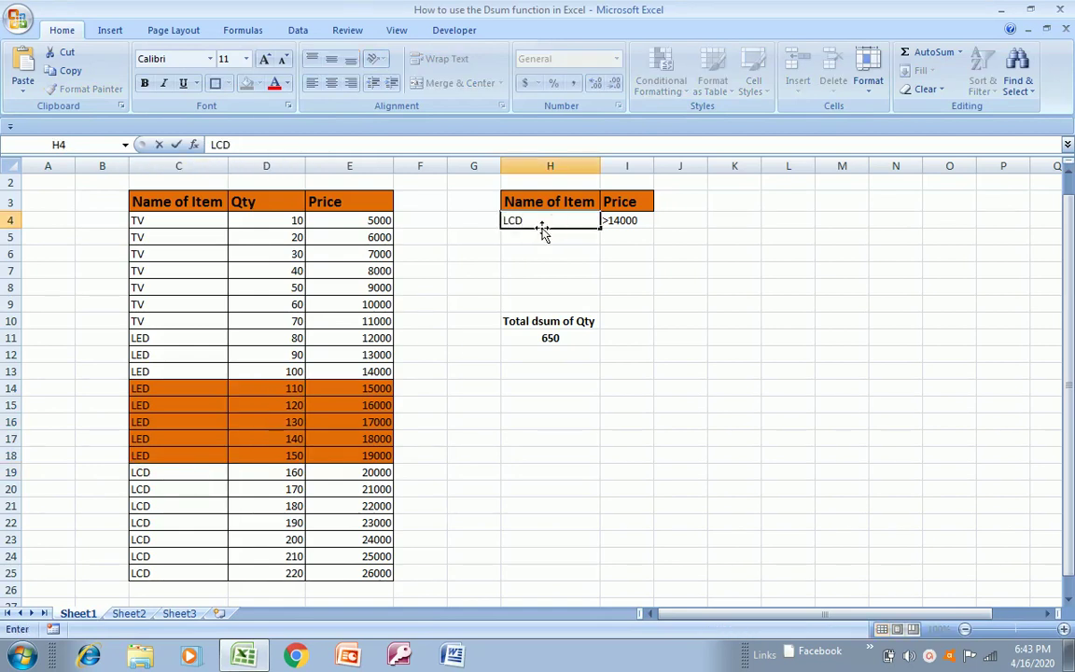
key("Return")
left_click(542, 227)
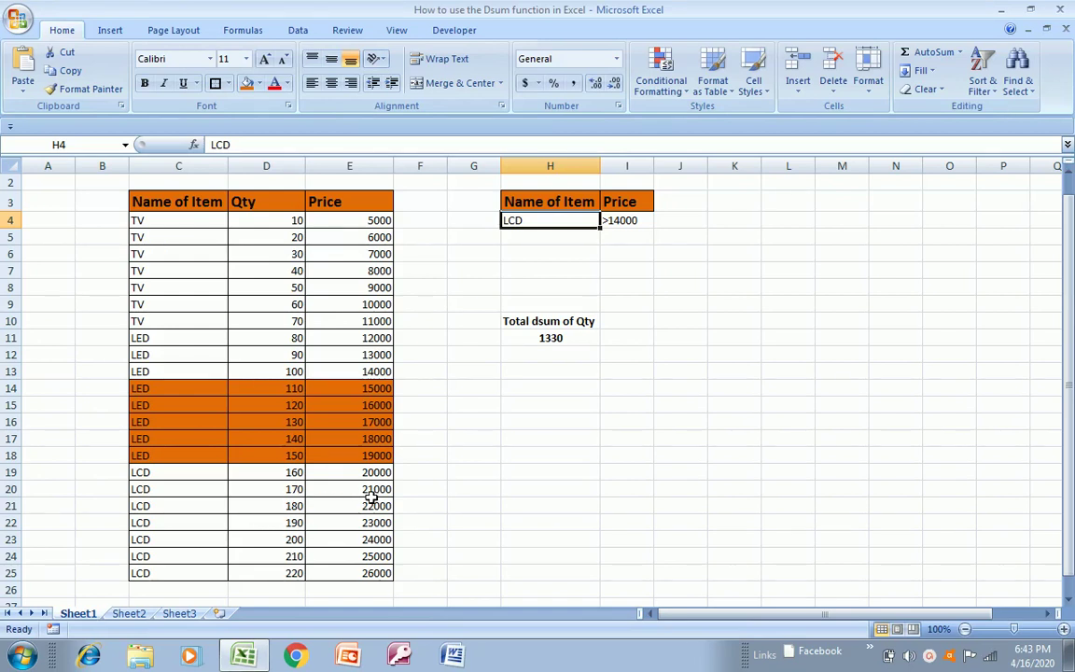
left_click(365, 507)
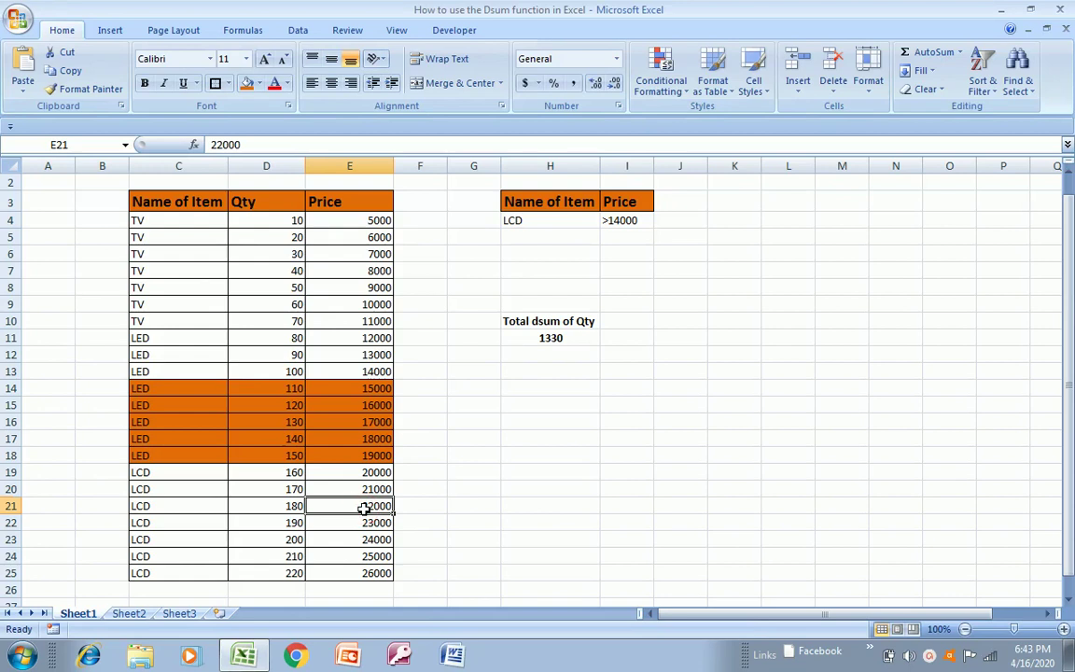
Change the price criterion in I4 from >14000 to >22000
left_click(623, 219)
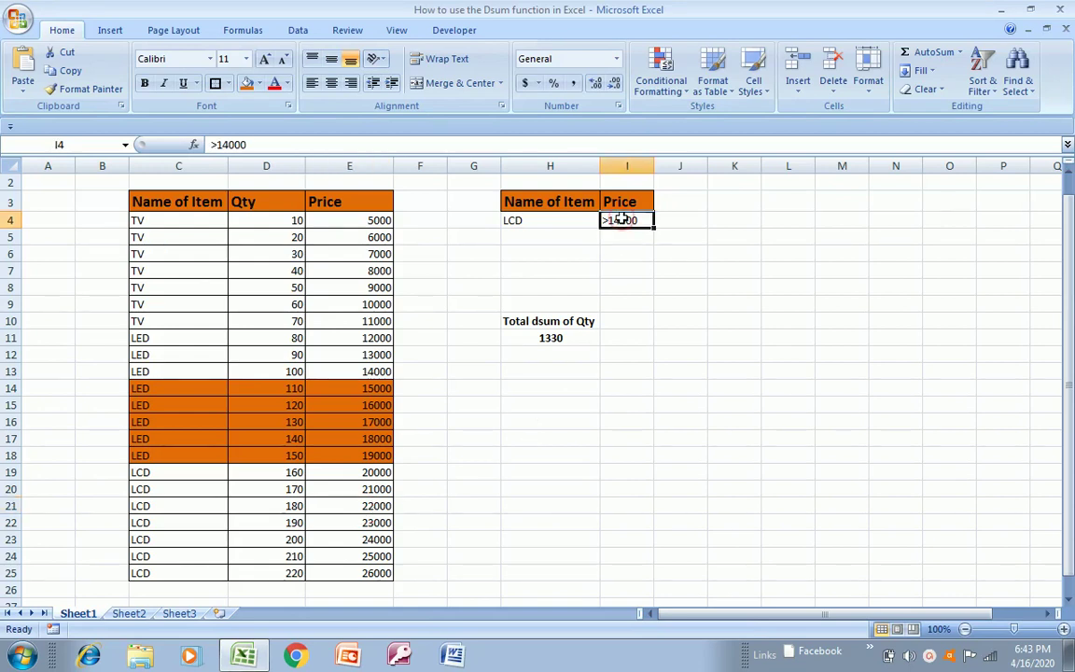
double_click(622, 219)
double_click(623, 220)
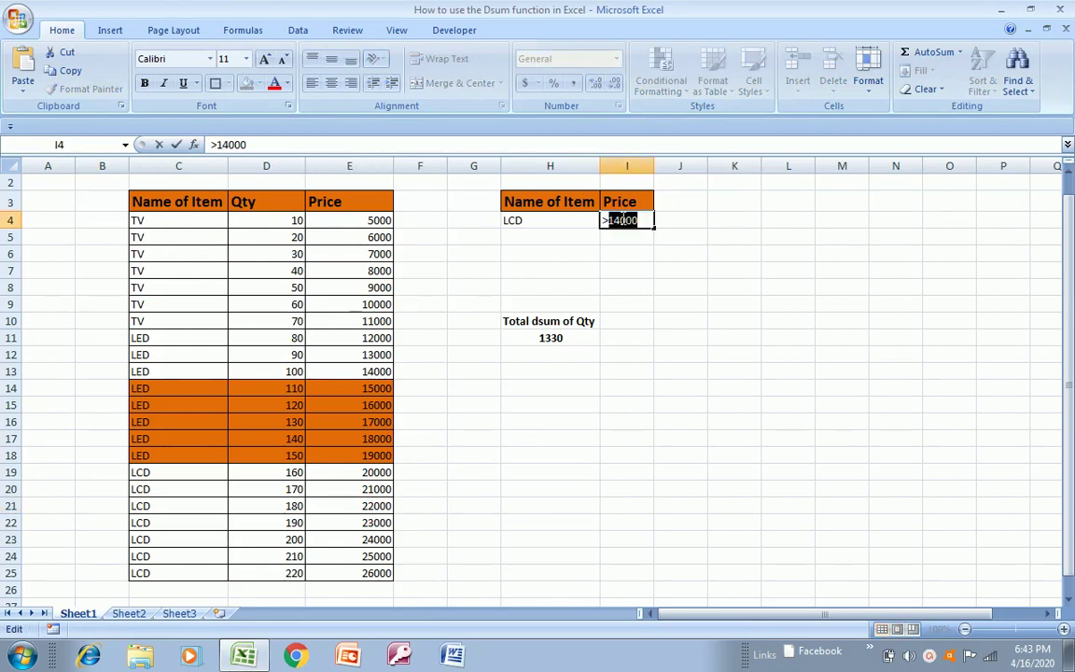
type("22")
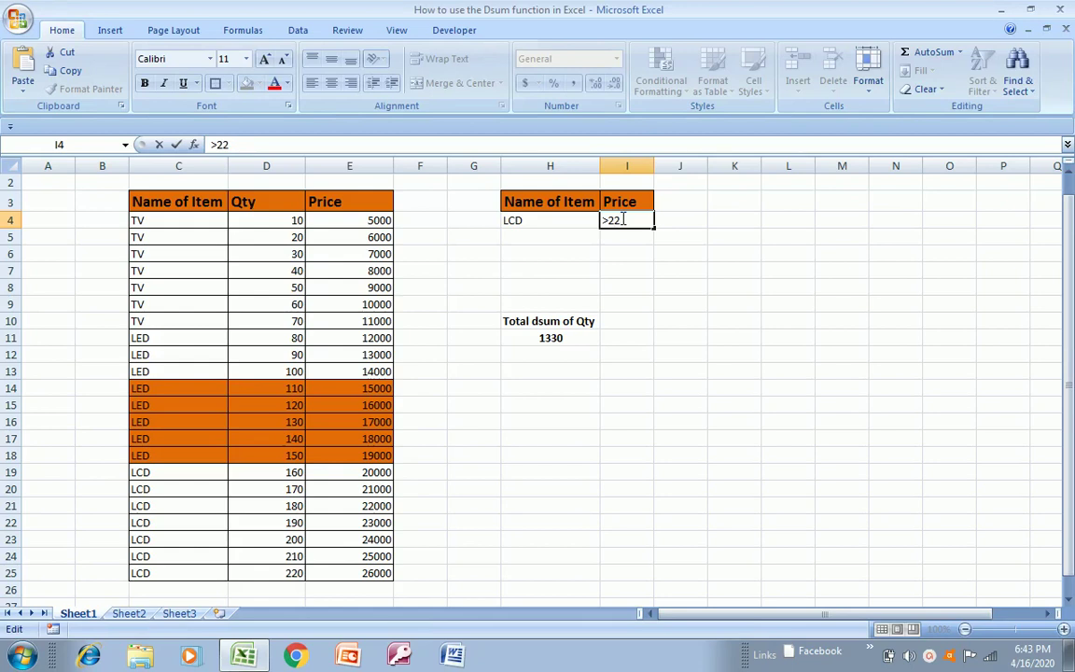
type("000")
key("Return")
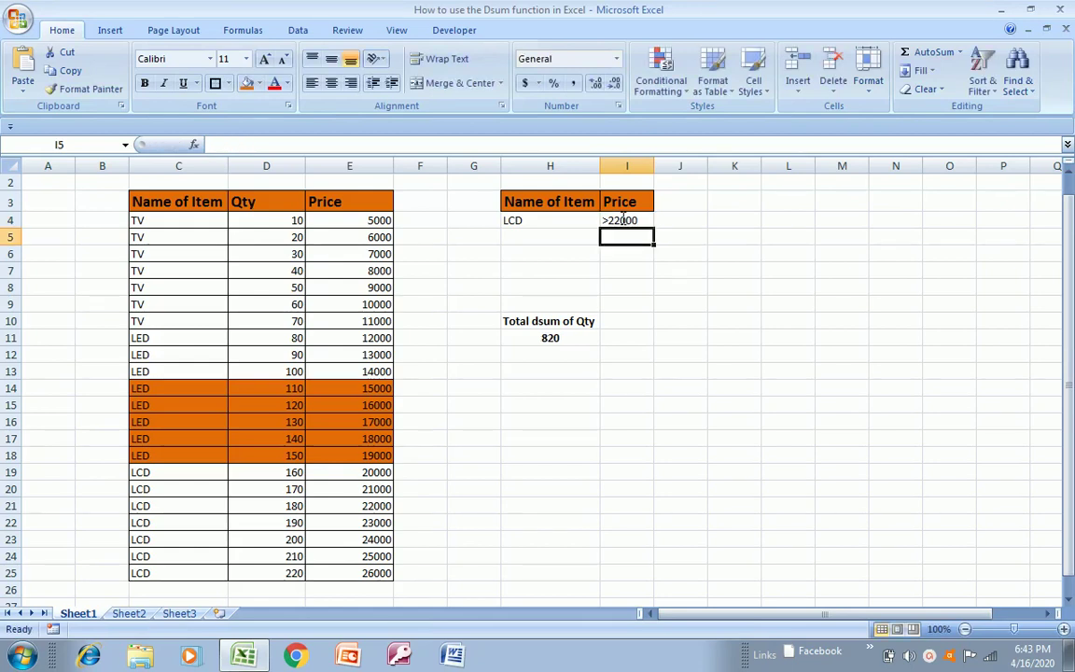
Review the updated criteria and the recalculated 820 total in H11
key("Up")
key("Left")
key("Down")
key("Down")
key("Down")
key("Down")
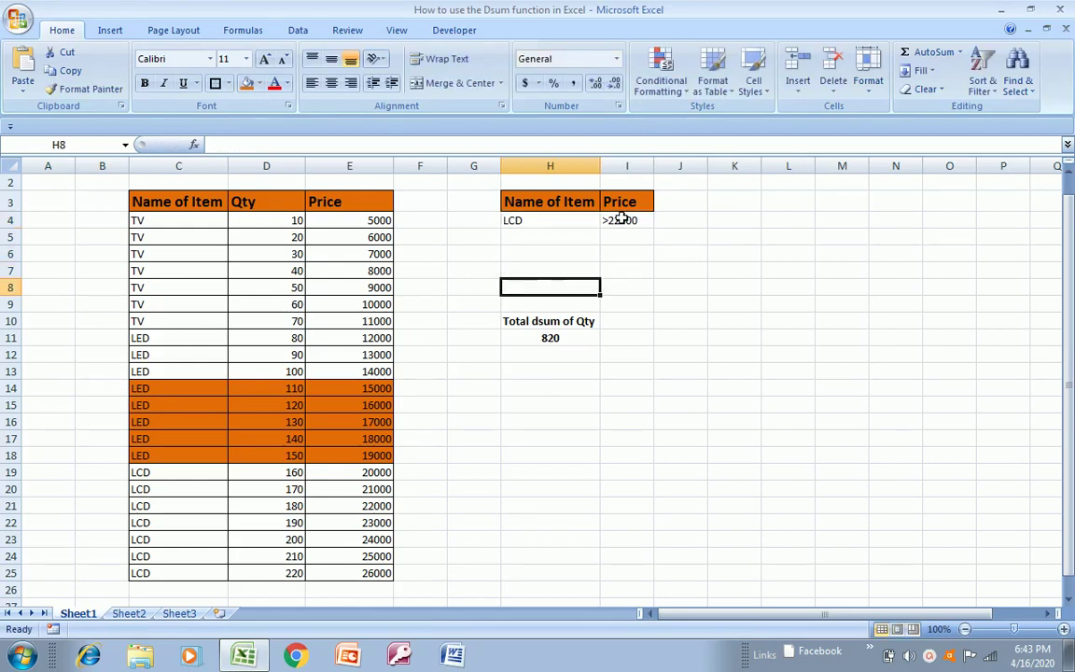
key("Down")
key("Down")
key("Down")
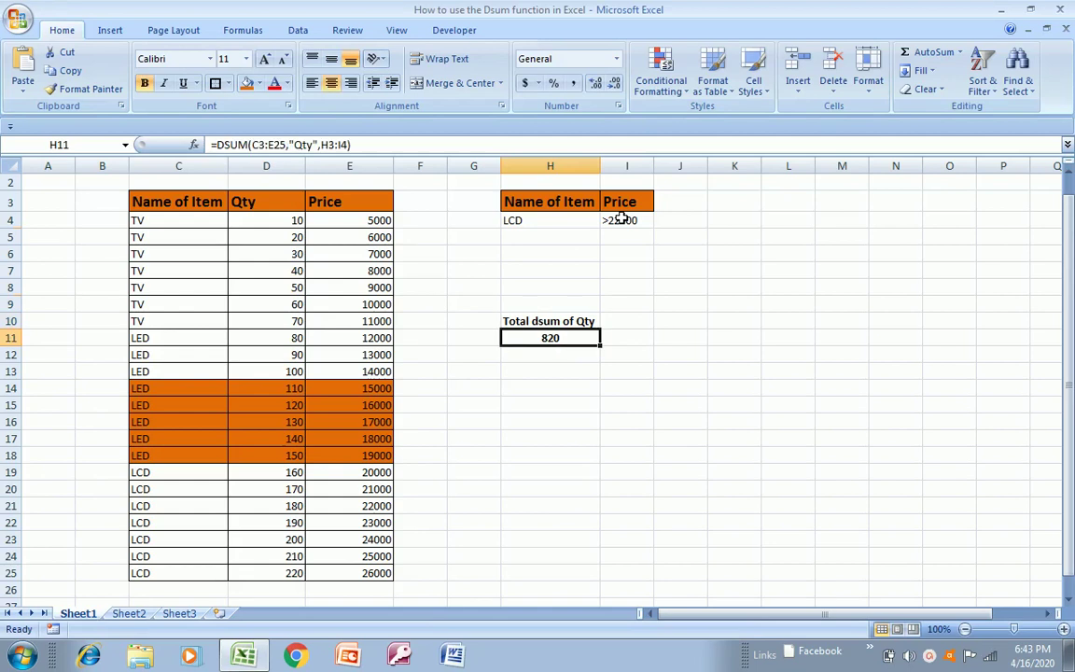
key("Up")
key("Up")
key("Up")
key("Up")
key("Up")
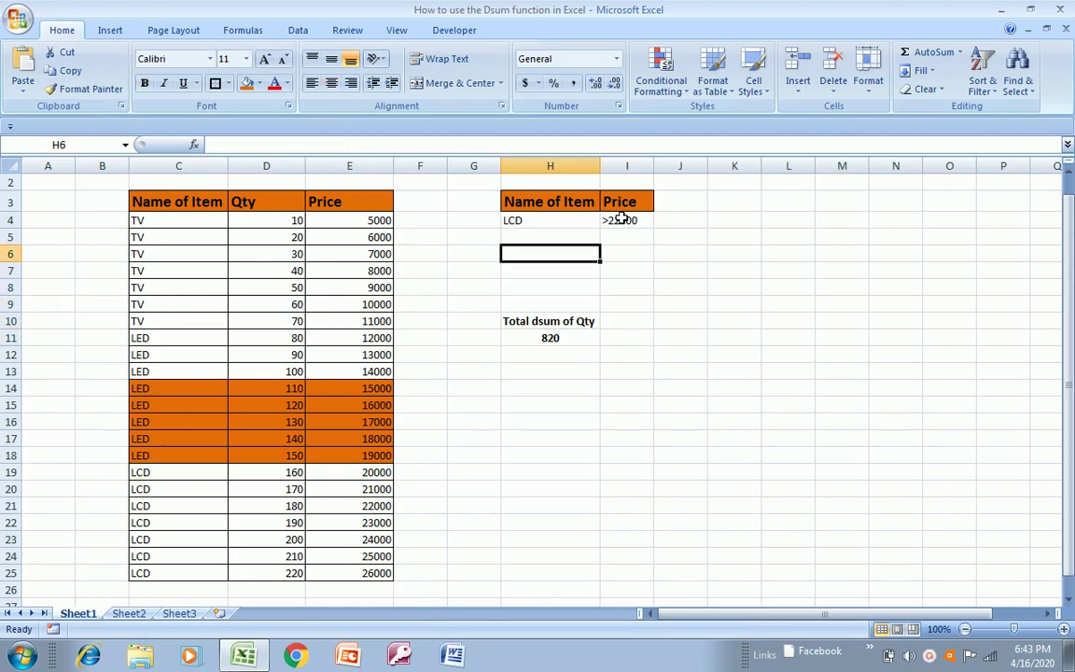
key("Up")
key("Up")
Select the LCD Qty values D22:D25 to confirm they sum to 820
key("Left")
key("Left")
key("Down")
key("Down")
key("Down")
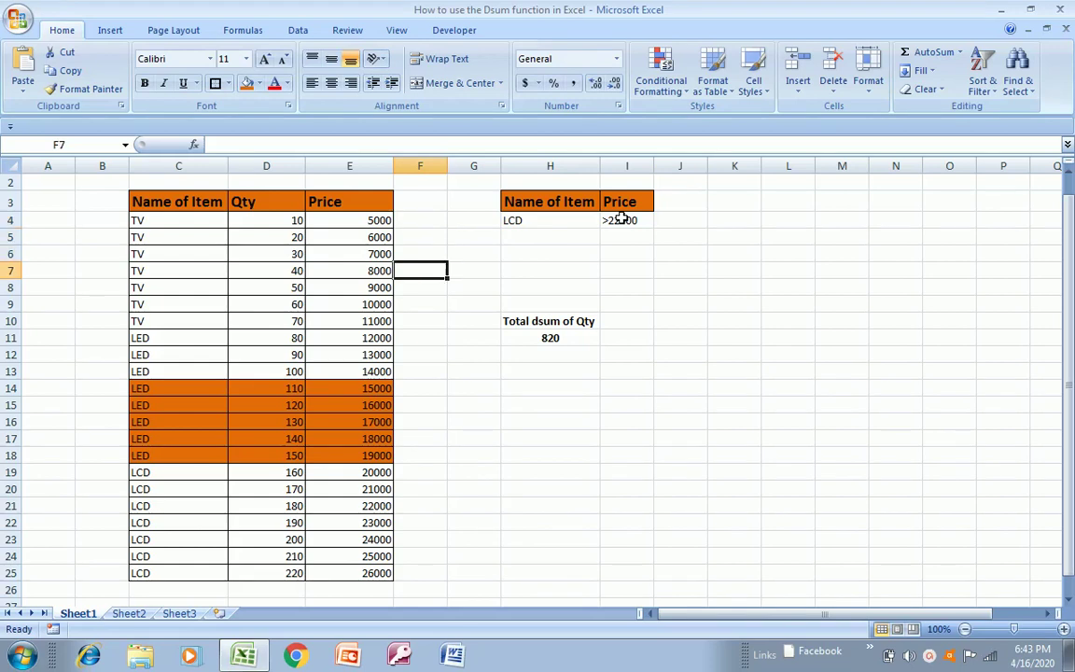
key("Down")
key("Down")
key("Down")
key("Down")
key("Down")
key("Down")
key("Down")
key("Down")
key("Down")
key("Down")
key("Down")
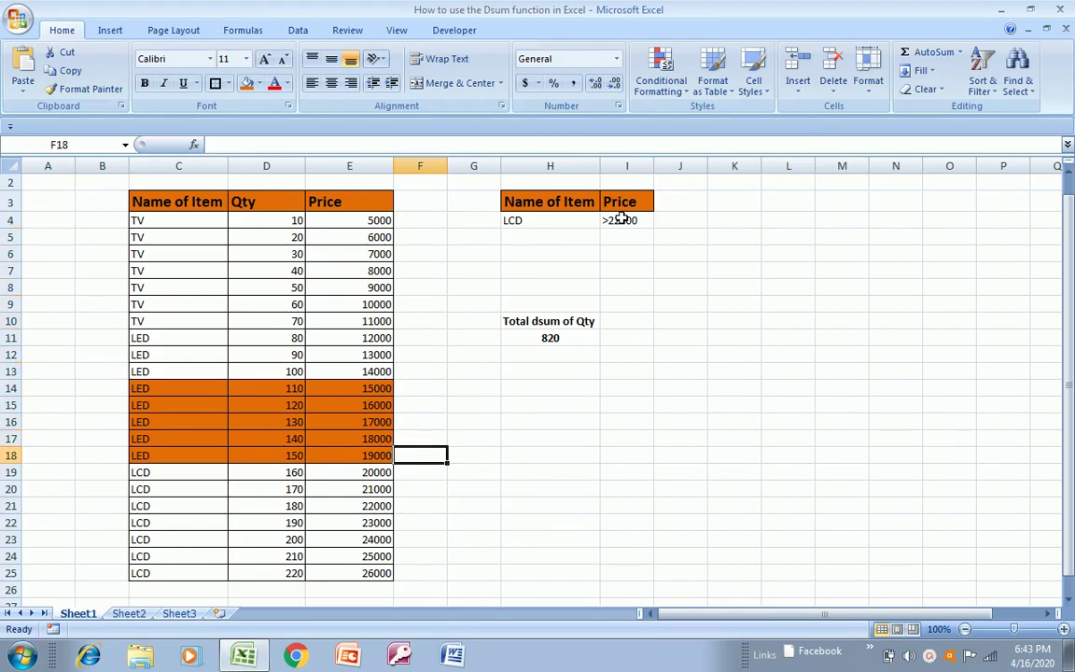
key("Down")
key("Down")
key("Down")
key("Down")
key("Left")
key("Left")
key("Left")
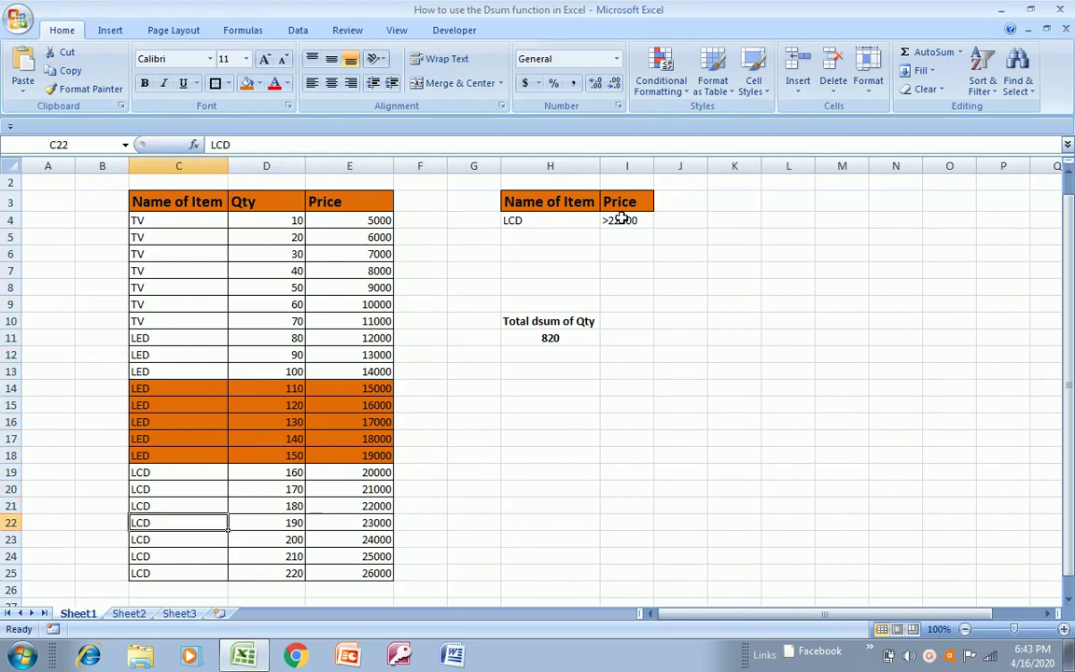
key("Right")
key("Right")
key("Right")
key("Left")
key("Left")
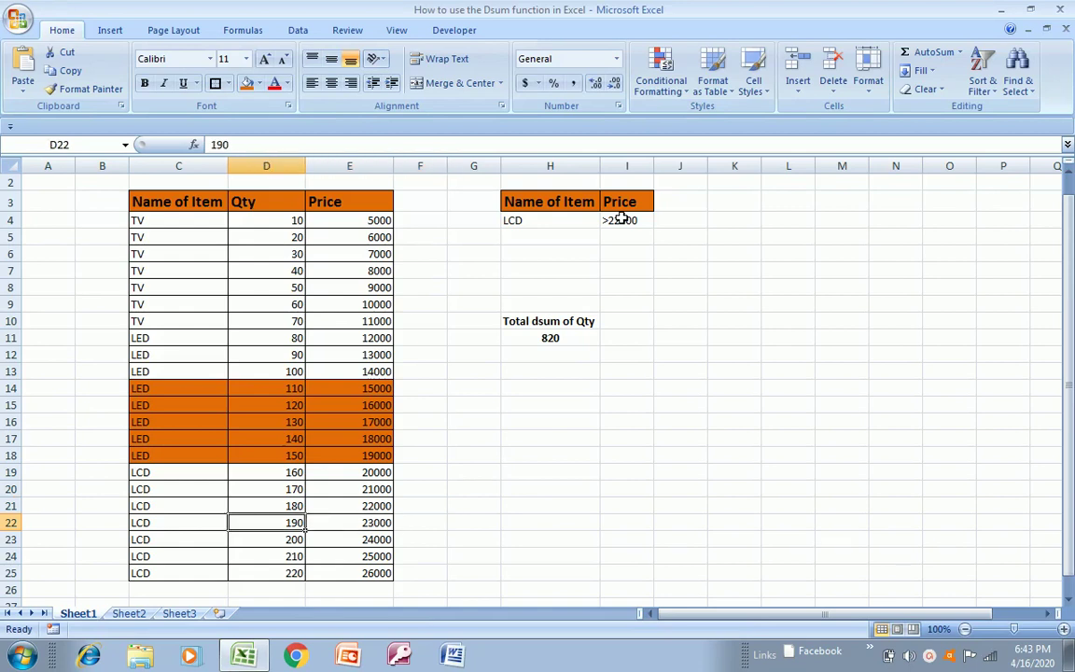
key("shift+Down")
key("shift+Down")
key("shift+Down")
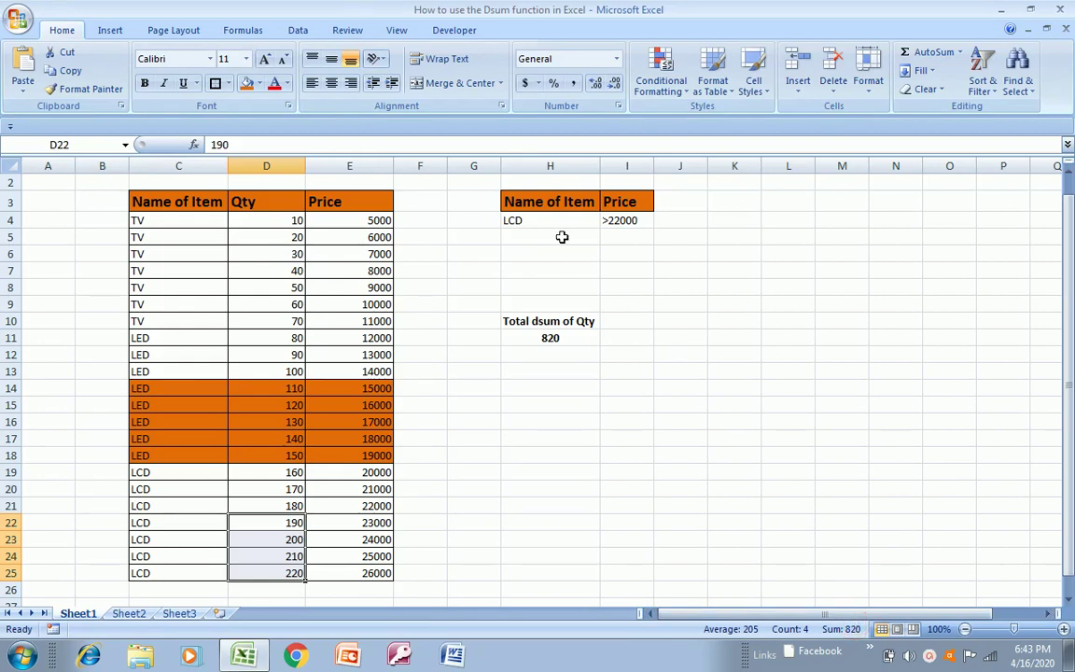
left_click(522, 207)
key("Up")
key("Up")
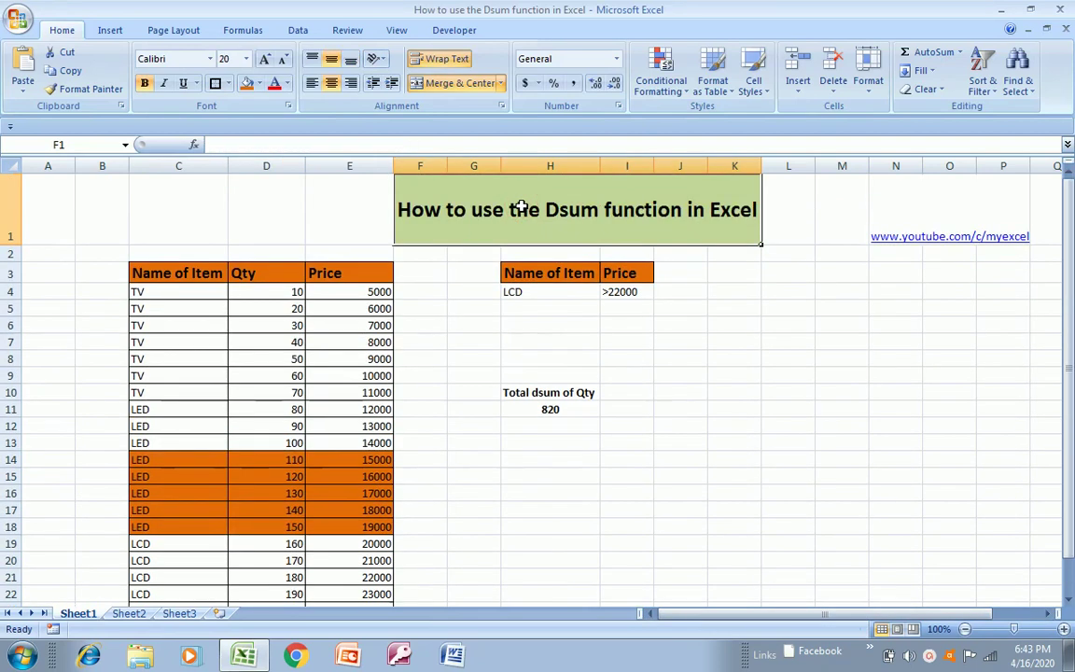
key("Down")
key("Down")
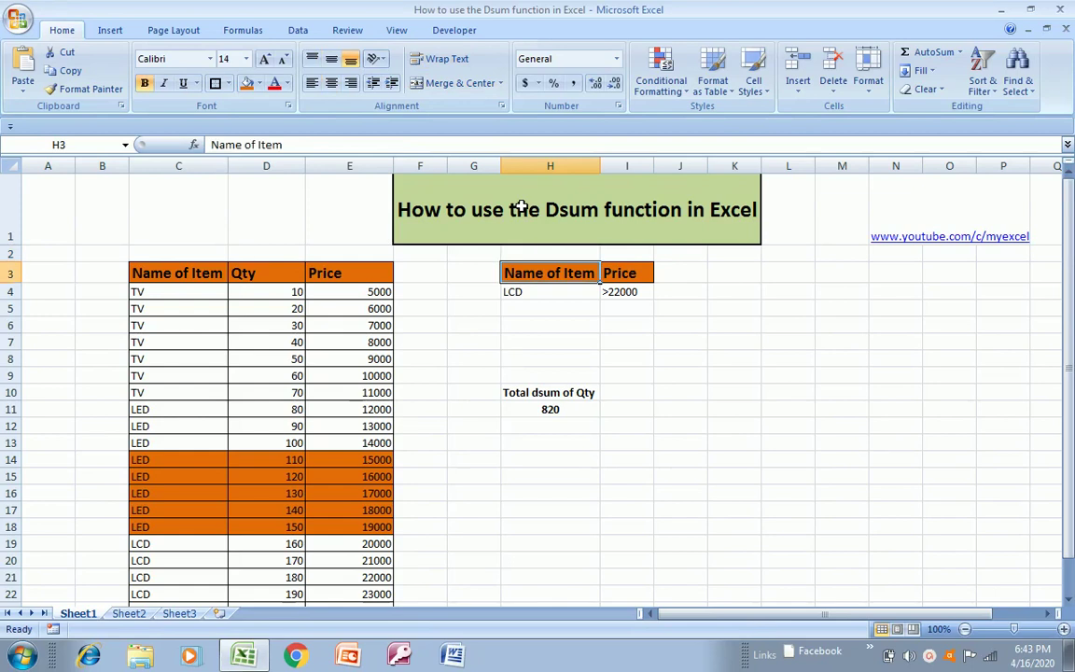
key("Down")
key("Up")
key("Up")
key("Left")
key("Left")
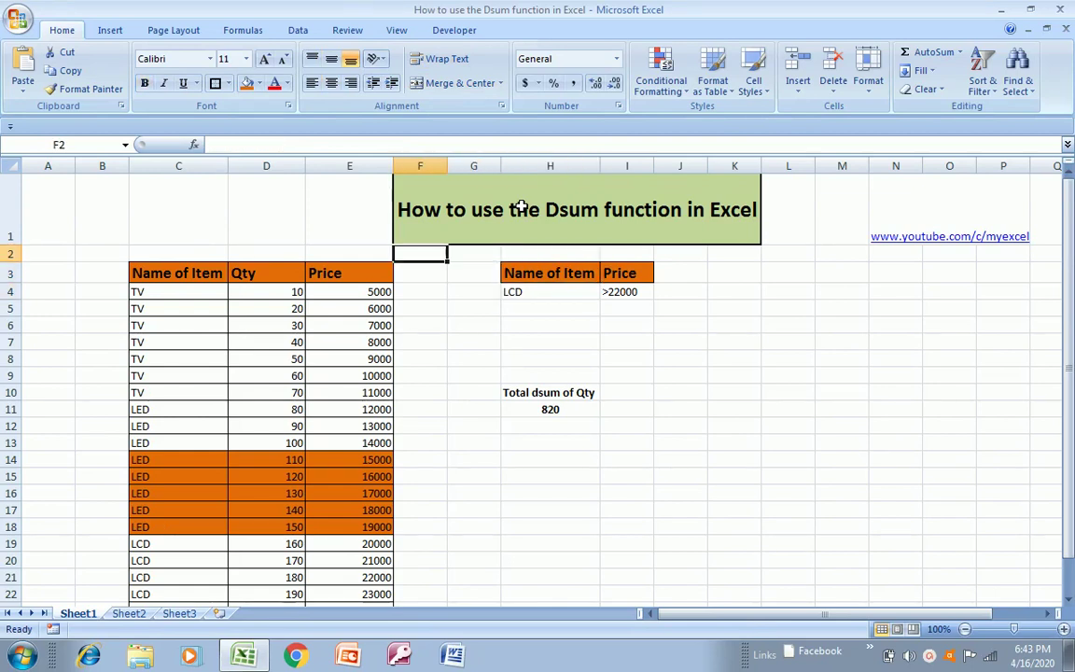
key("Left")
key("Left")
key("Left")
key("Right")
key("Right")
key("Right")
key("Right")
key("Right")
key("Right")
key("Right")
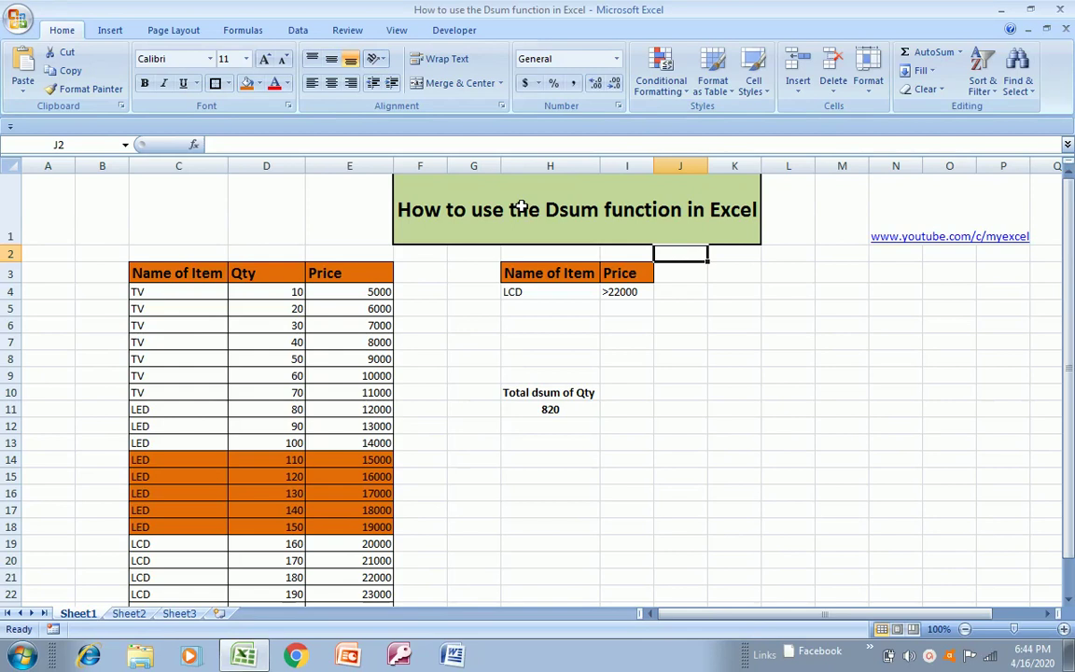